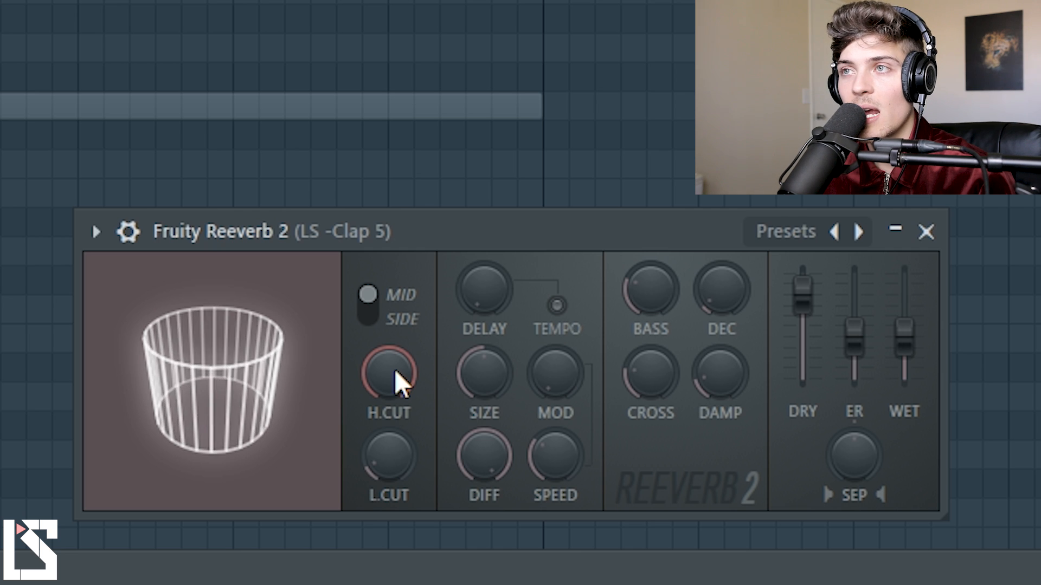
Lower the clap reverb's high cut to a low setting, and raise the low cut before returning it to its minimum.
{"action": "left_click_drag", "start_coordinate": [413, 375], "coordinate": [413, 450]}
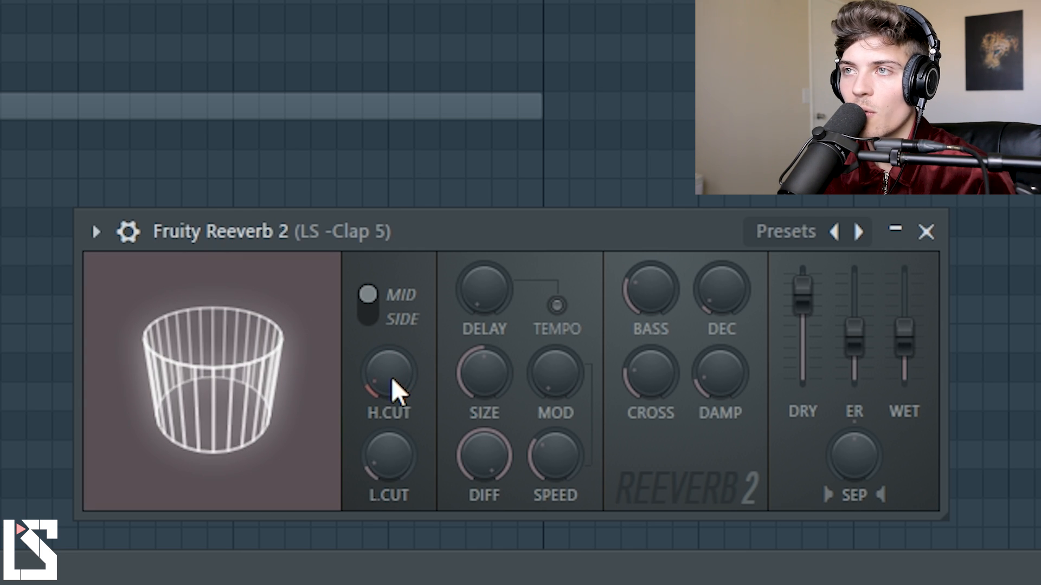
{"action": "left_click_drag", "start_coordinate": [404, 473], "coordinate": [407, 424]}
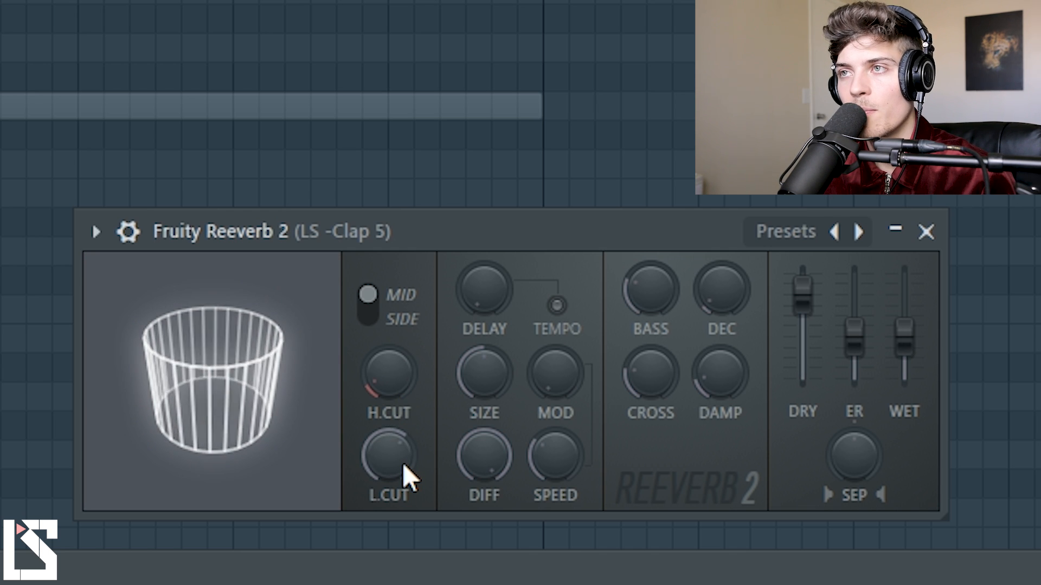
{"action": "left_click_drag", "start_coordinate": [402, 463], "coordinate": [402, 504]}
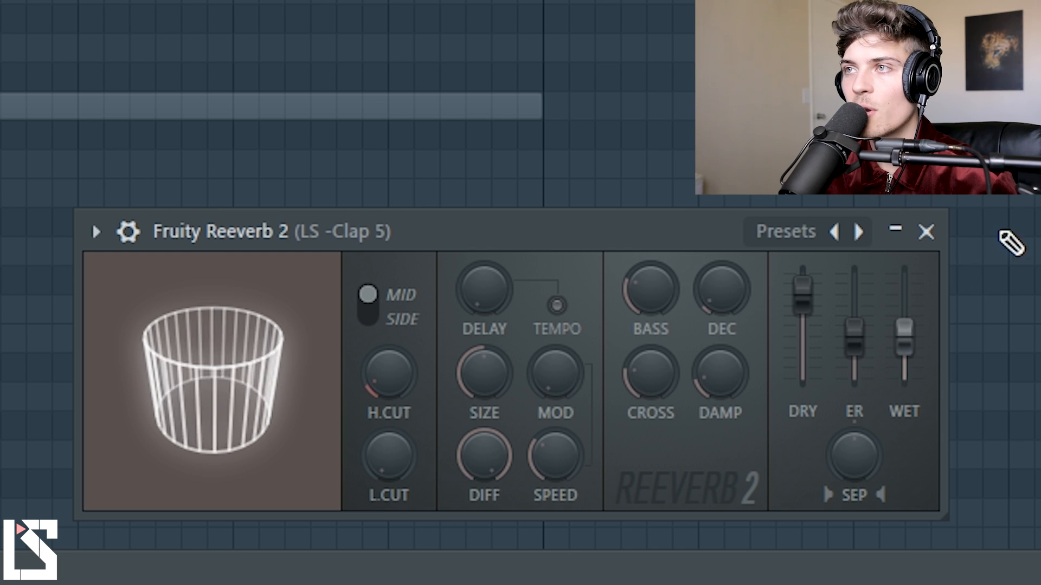
Isolate the reverb with a minimal dry level and a high wet level, and sweep the high cut and low cut between their extremes.
{"action": "left_click_drag", "start_coordinate": [803, 286], "coordinate": [803, 377]}
{"action": "left_click_drag", "start_coordinate": [904, 331], "coordinate": [904, 293]}
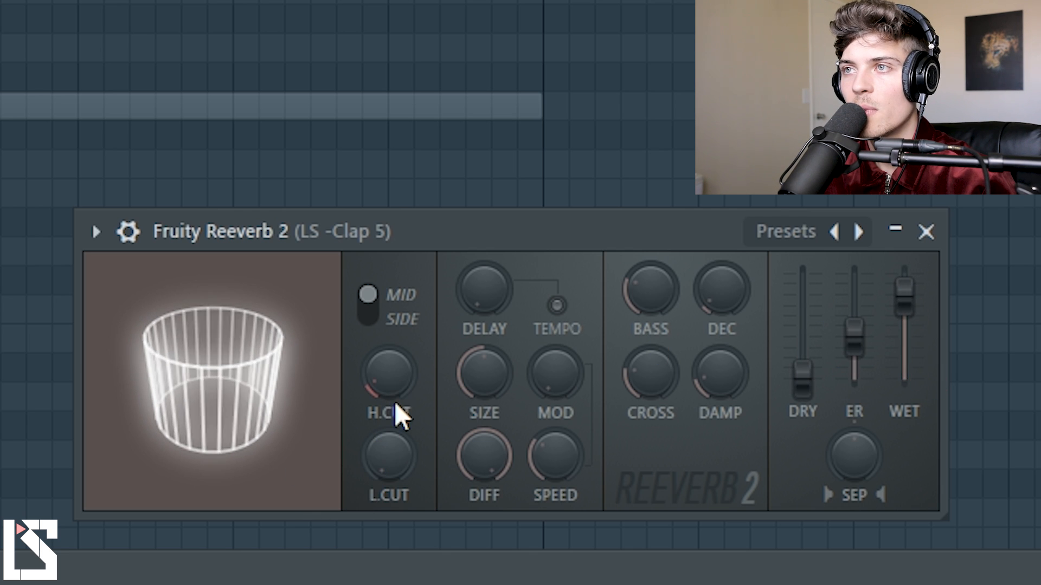
{"action": "left_click_drag", "start_coordinate": [396, 388], "coordinate": [396, 341]}
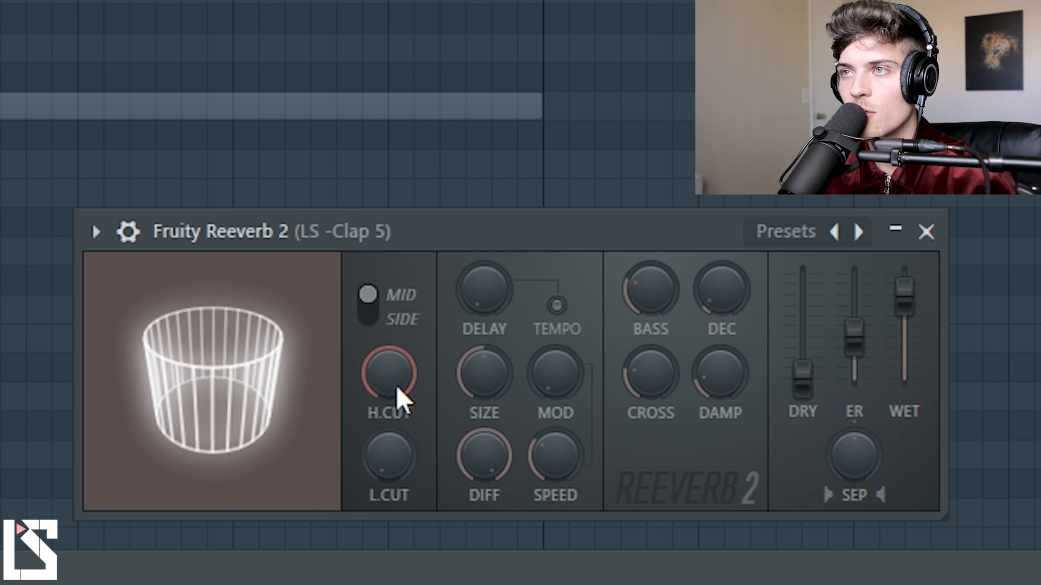
{"action": "left_click_drag", "start_coordinate": [396, 381], "coordinate": [396, 428]}
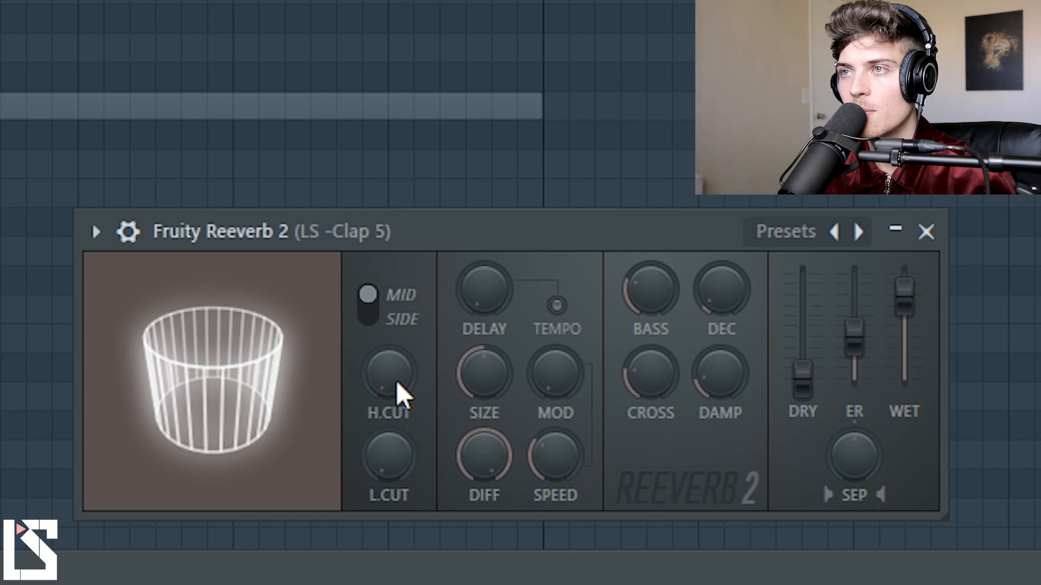
{"action": "scroll", "coordinate": [410, 460], "scroll_direction": "up", "scroll_amount": 5}
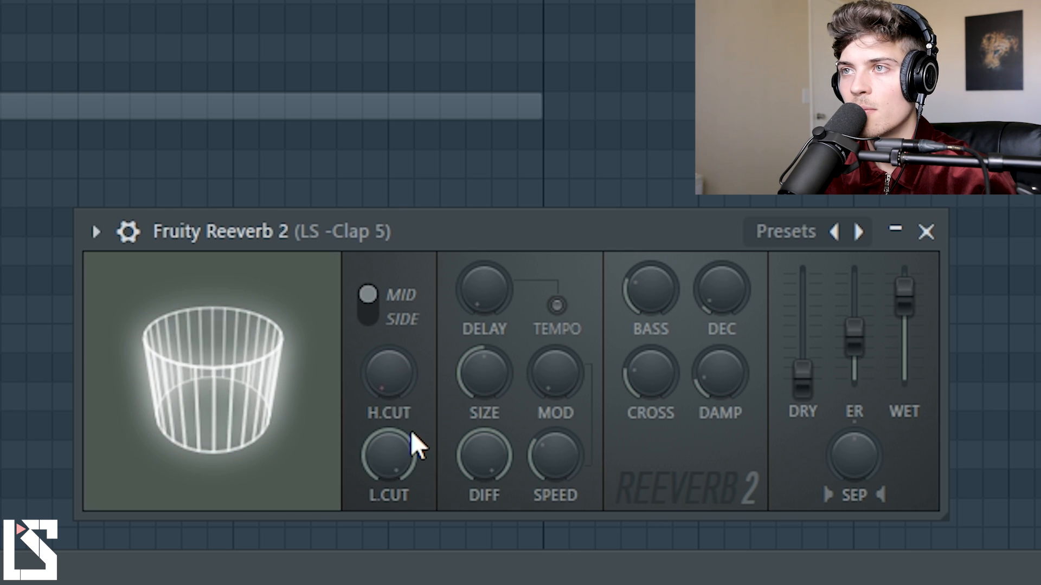
{"action": "scroll", "coordinate": [403, 392], "scroll_direction": "up", "scroll_amount": 10}
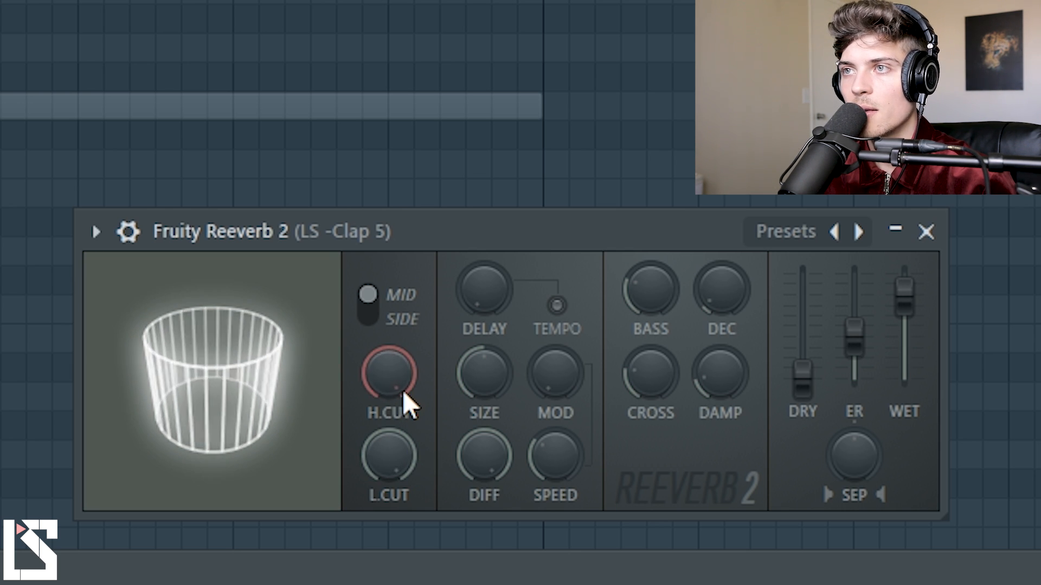
Bring the reverb's high cut and low cut both down to low settings slightly above their minimum.
{"action": "left_click_drag", "start_coordinate": [402, 391], "coordinate": [400, 474]}
{"action": "mouse_move", "coordinate": [399, 395]}
{"action": "left_mouse_down"}
{"action": "mouse_move", "coordinate": [399, 404]}
{"action": "mouse_move", "coordinate": [404, 381]}
{"action": "left_mouse_up"}
{"action": "mouse_move", "coordinate": [402, 446]}
{"action": "left_mouse_down"}
{"action": "mouse_move", "coordinate": [402, 456]}
{"action": "mouse_move", "coordinate": [404, 441]}
{"action": "left_mouse_up"}
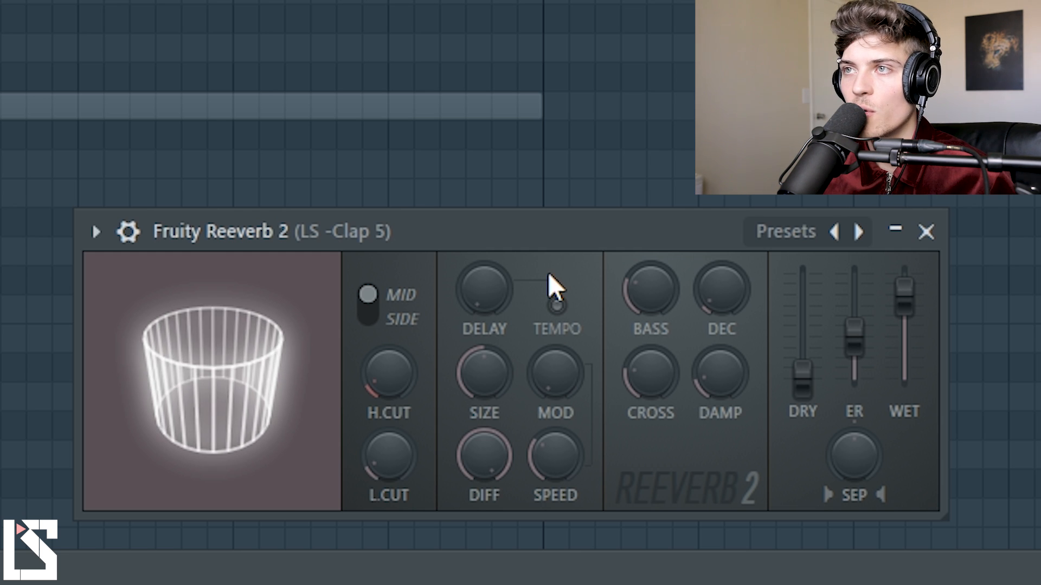
Set the reverb's predelay to a very short value after trying a long one, and raise the wet level slightly.
{"action": "scroll", "coordinate": [497, 289], "scroll_direction": "up", "scroll_amount": 8}
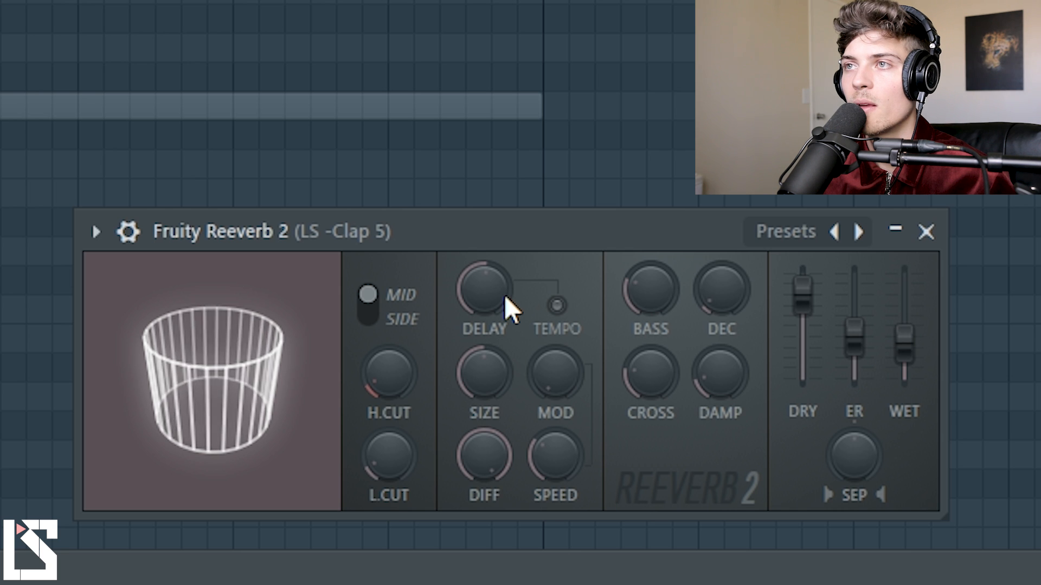
{"action": "left_click_drag", "start_coordinate": [486, 292], "coordinate": [485, 331]}
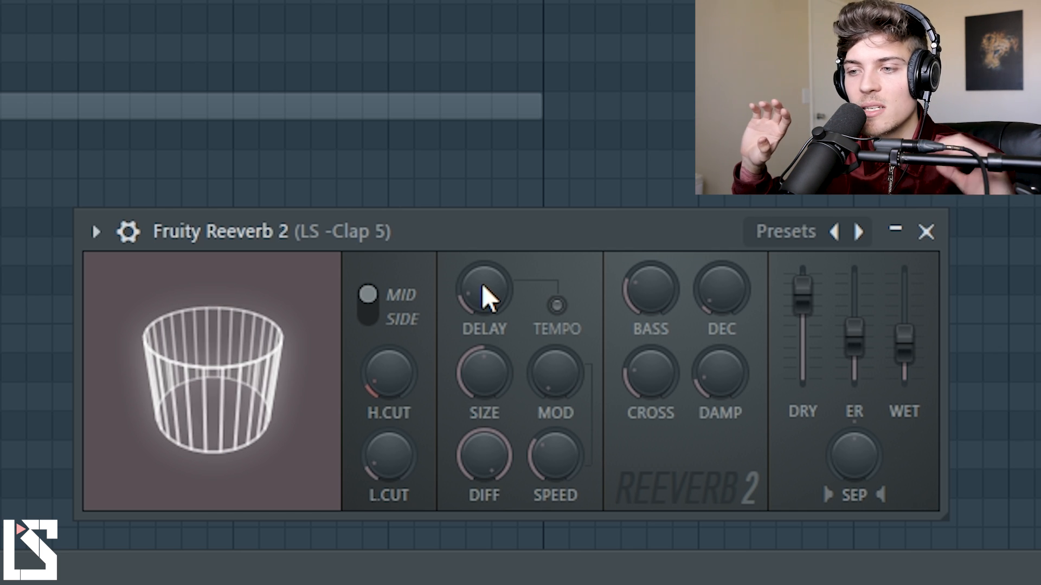
{"action": "mouse_move", "coordinate": [482, 284]}
{"action": "left_mouse_down"}
{"action": "mouse_move", "coordinate": [483, 260]}
{"action": "mouse_move", "coordinate": [483, 284]}
{"action": "left_mouse_up"}
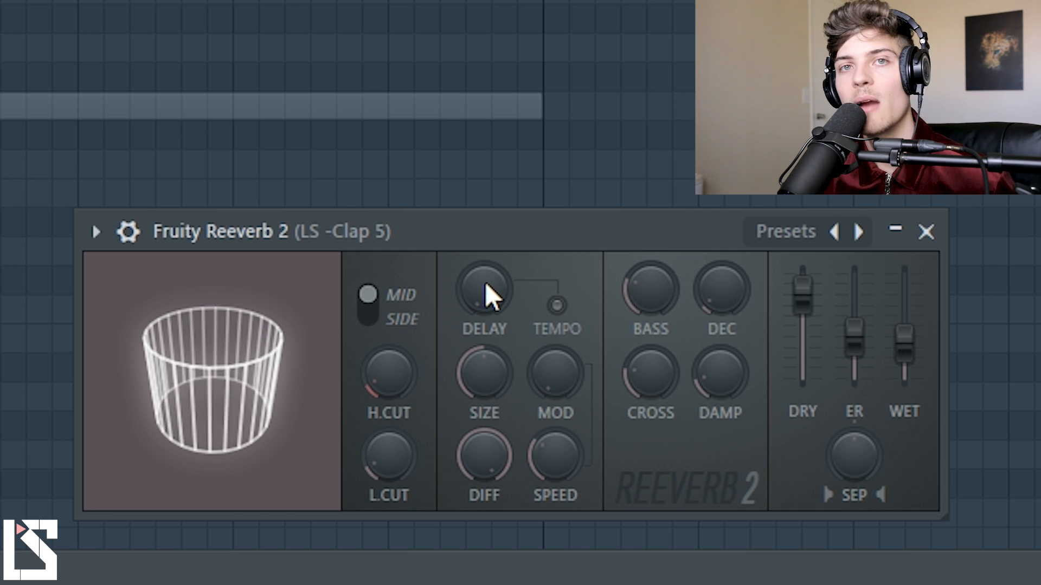
{"action": "left_click_drag", "start_coordinate": [903, 348], "coordinate": [900, 326]}
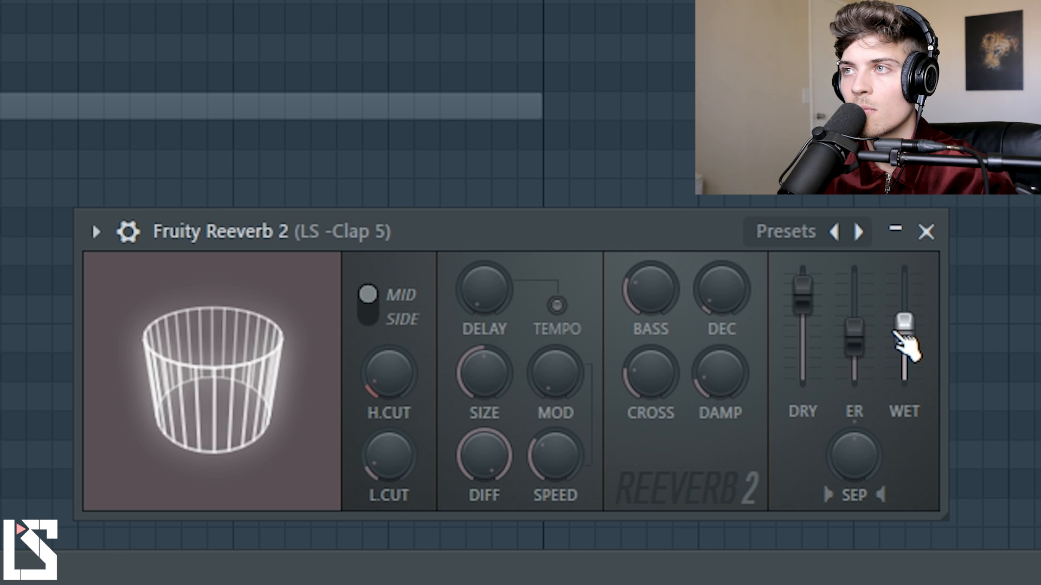
{"action": "left_click_drag", "start_coordinate": [485, 287], "coordinate": [484, 298]}
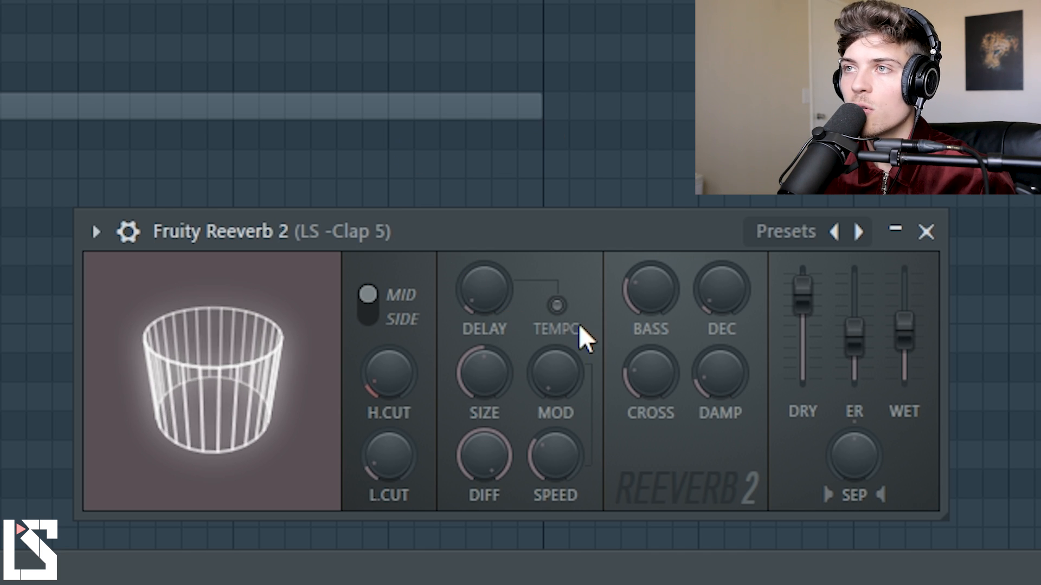
Try the tempo-based predelay with several delay amounts during playback, and switch the tempo sync back off.
{"action": "left_click", "coordinate": [558, 307]}
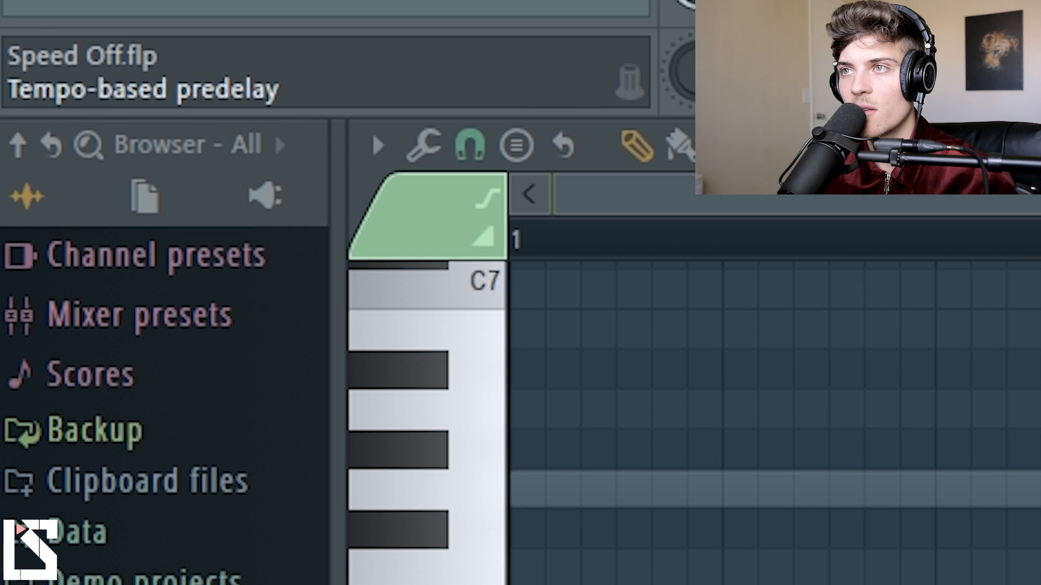
{"action": "key", "text": "space"}
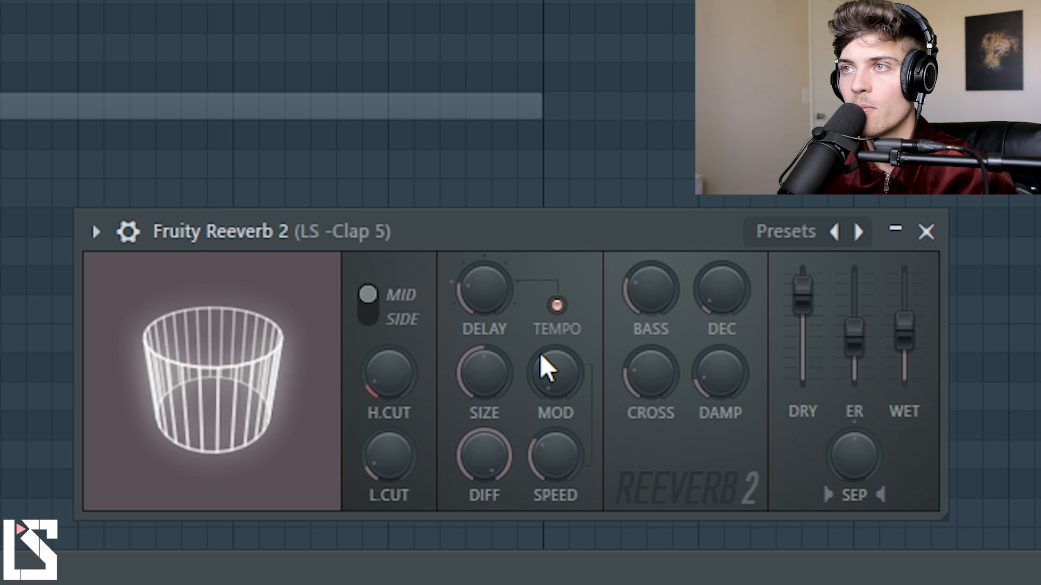
{"action": "left_click_drag", "start_coordinate": [483, 294], "coordinate": [483, 285]}
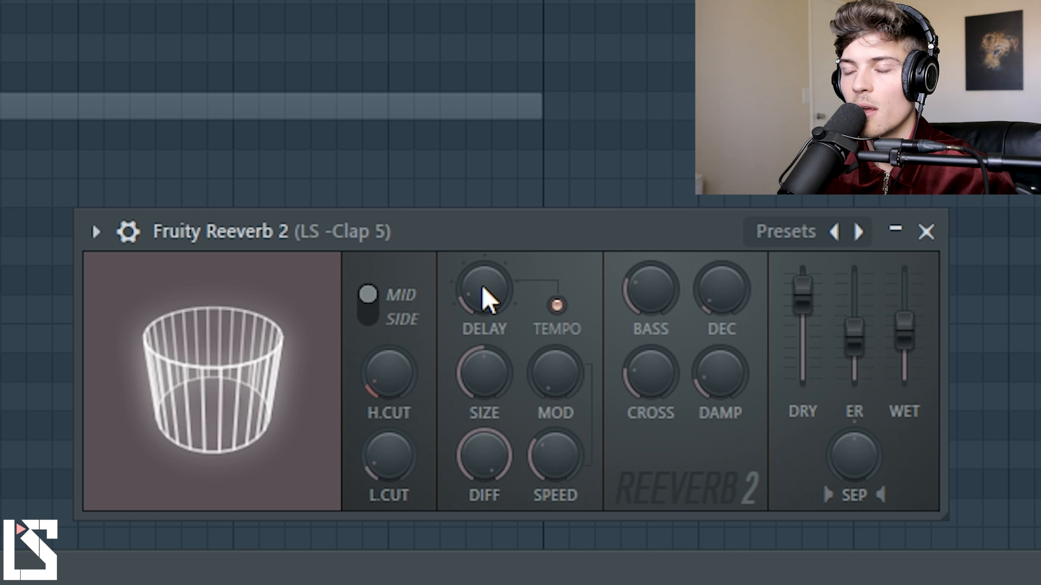
{"action": "left_click_drag", "start_coordinate": [487, 290], "coordinate": [487, 274]}
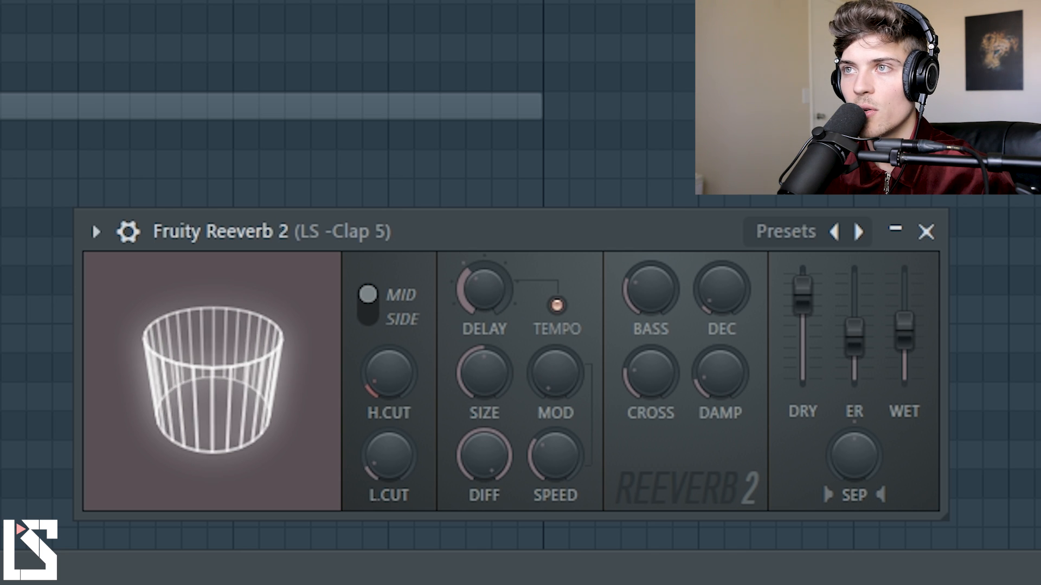
{"action": "left_click_drag", "start_coordinate": [487, 291], "coordinate": [486, 310]}
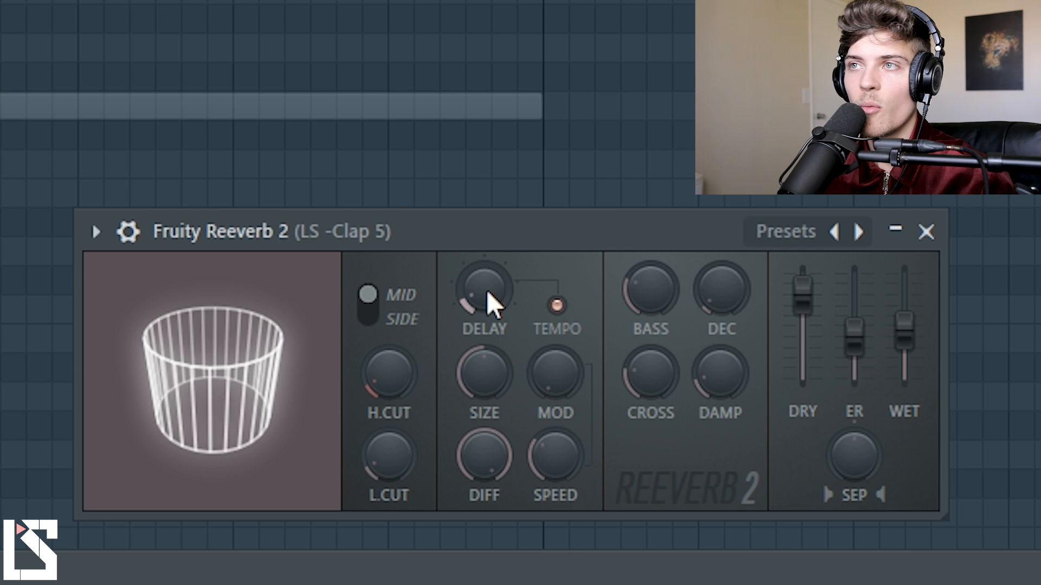
{"action": "left_click", "coordinate": [558, 308]}
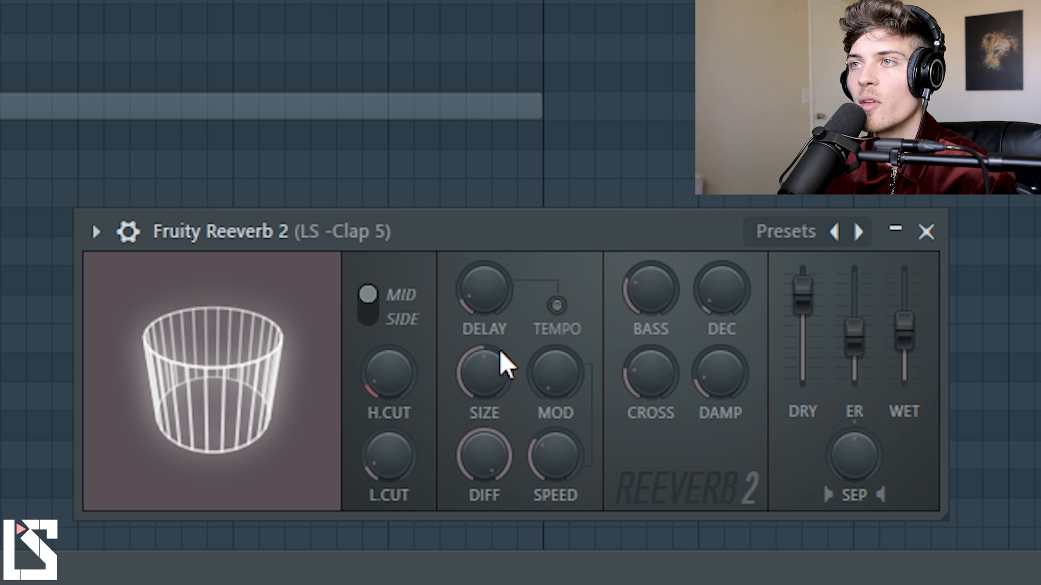
Sweep the reverb's room size between its maximum and minimum, and leave it at a small size around a quarter.
{"action": "mouse_move", "coordinate": [485, 379]}
{"action": "left_mouse_down"}
{"action": "mouse_move", "coordinate": [486, 355]}
{"action": "mouse_move", "coordinate": [486, 379]}
{"action": "left_mouse_up"}
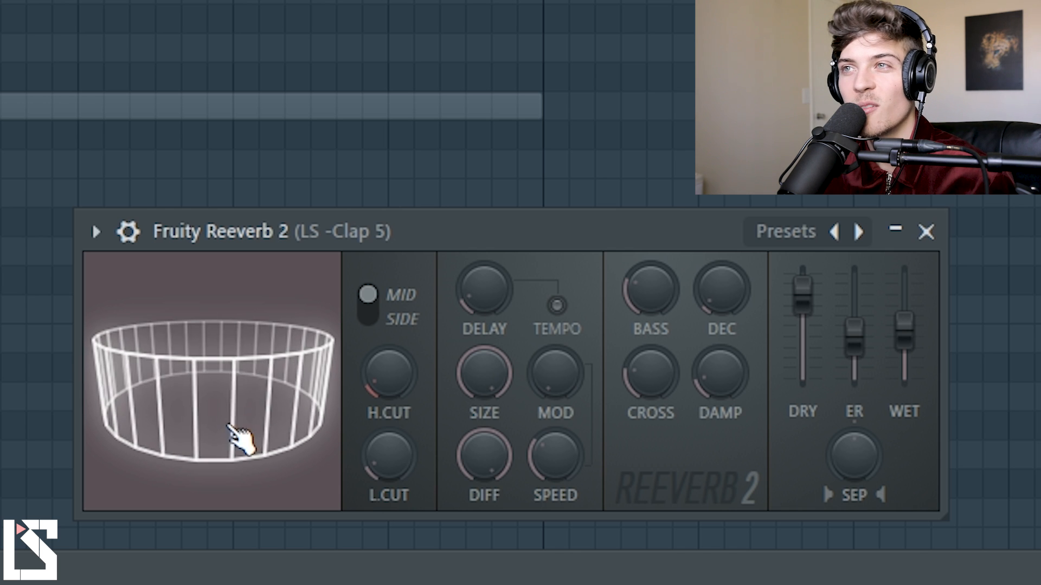
{"action": "left_click_drag", "start_coordinate": [467, 404], "coordinate": [467, 455]}
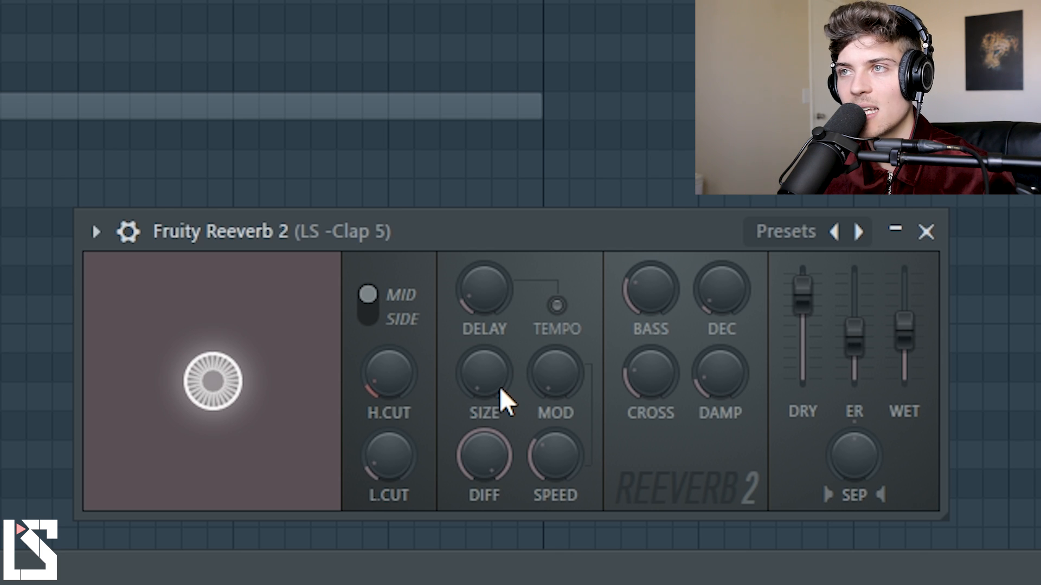
{"action": "left_click_drag", "start_coordinate": [497, 380], "coordinate": [497, 328]}
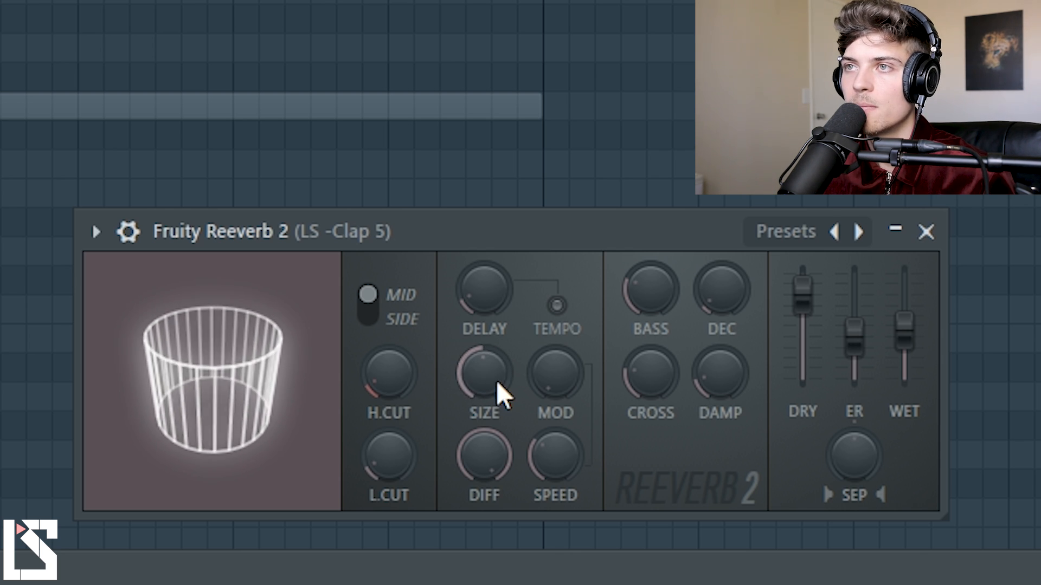
{"action": "left_click_drag", "start_coordinate": [497, 381], "coordinate": [496, 342]}
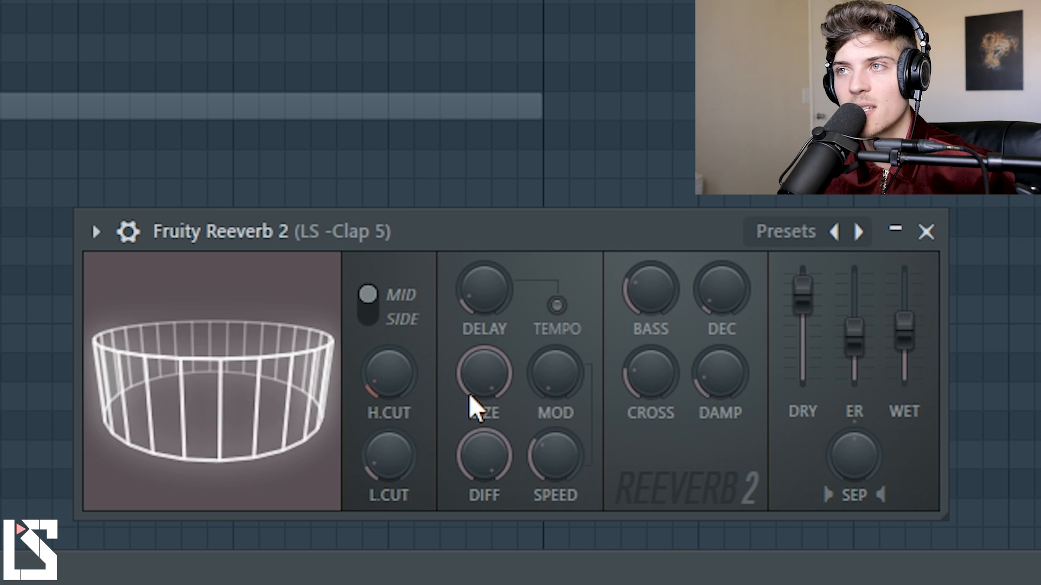
{"action": "left_click_drag", "start_coordinate": [470, 384], "coordinate": [471, 379]}
{"action": "left_click_drag", "start_coordinate": [470, 385], "coordinate": [471, 389]}
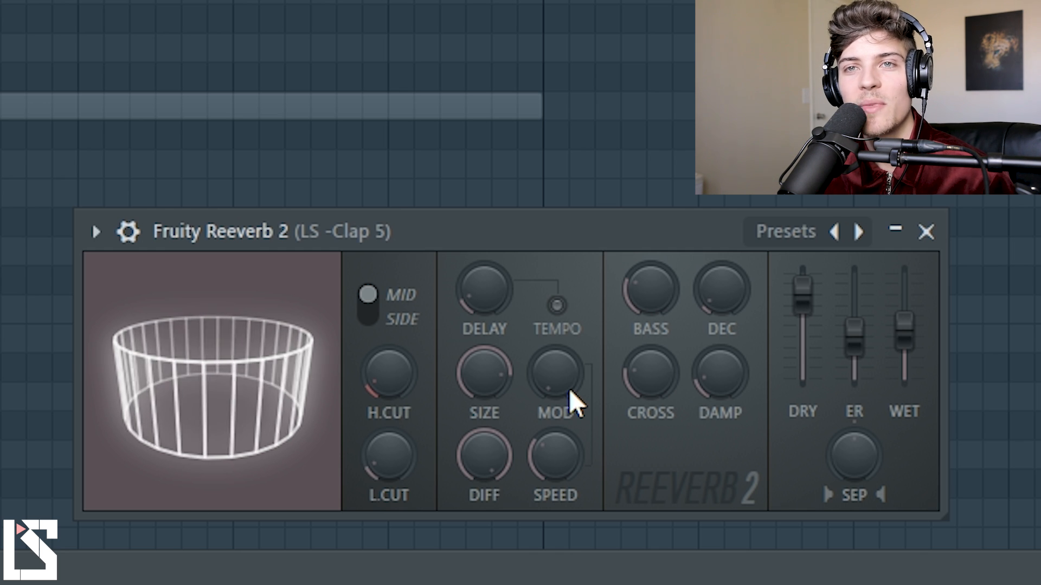
{"action": "left_click_drag", "start_coordinate": [484, 374], "coordinate": [499, 388]}
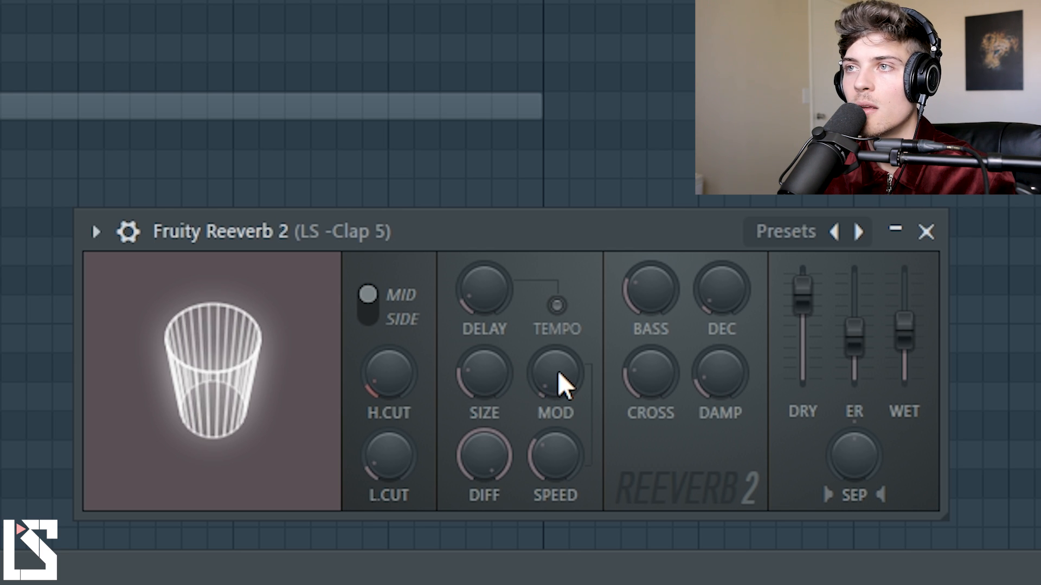
Raise the reverb's modulation close to its maximum and reduce the diffusion to a very low amount.
{"action": "left_click_drag", "start_coordinate": [558, 371], "coordinate": [558, 339]}
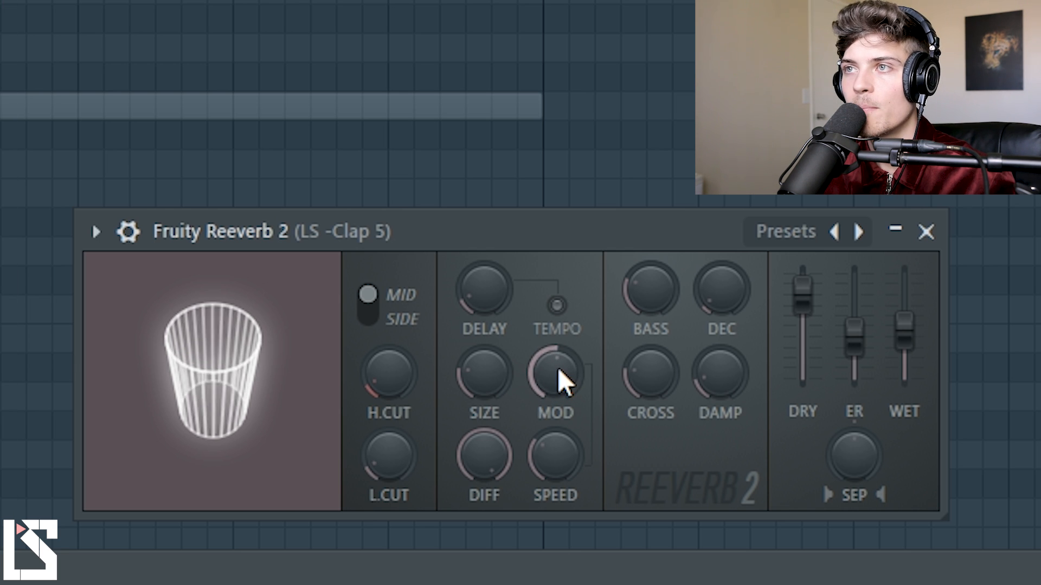
{"action": "left_click_drag", "start_coordinate": [556, 367], "coordinate": [556, 343]}
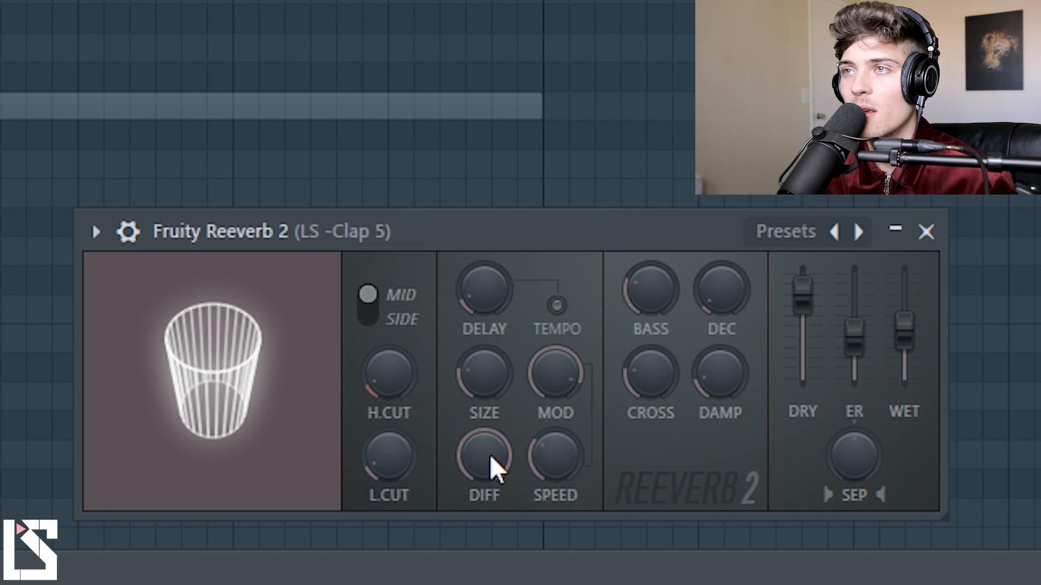
{"action": "left_click_drag", "start_coordinate": [490, 454], "coordinate": [490, 428]}
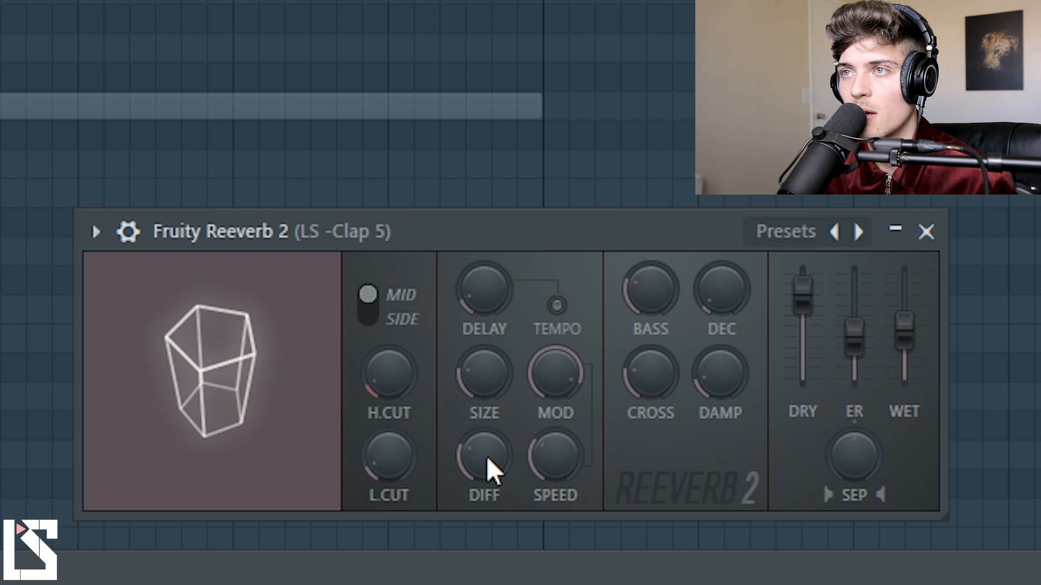
{"action": "left_click_drag", "start_coordinate": [487, 456], "coordinate": [487, 477]}
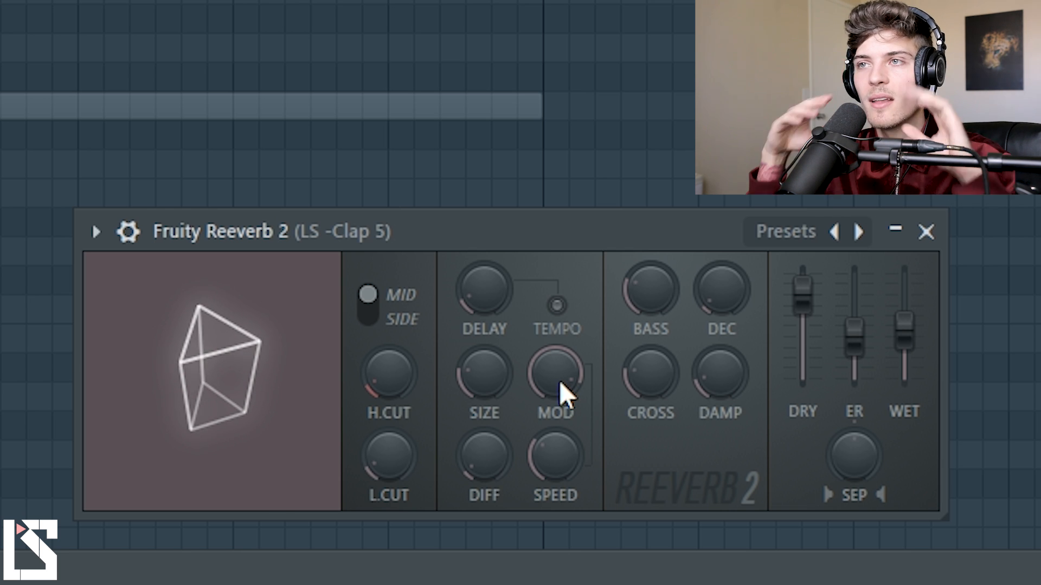
Lower the reverb's modulation to about a quarter and bring the diffusion back up to its maximum.
{"action": "left_click_drag", "start_coordinate": [560, 380], "coordinate": [561, 437]}
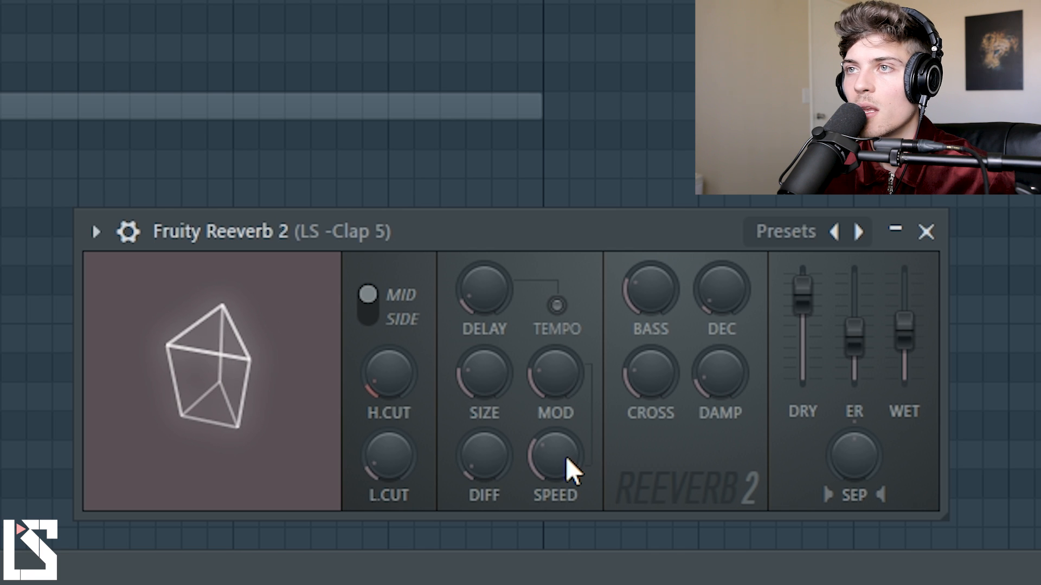
{"action": "left_click_drag", "start_coordinate": [479, 479], "coordinate": [479, 461]}
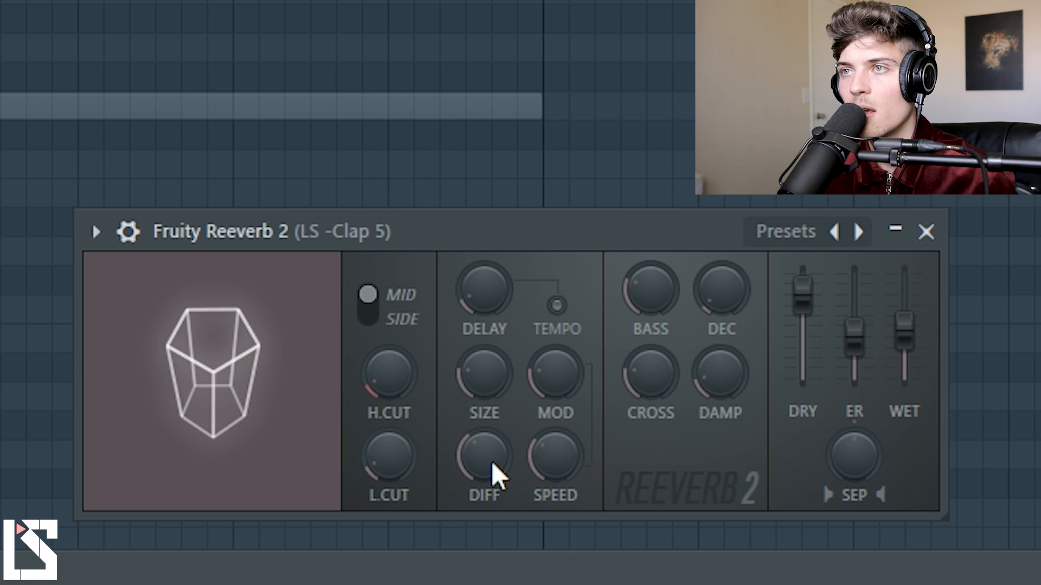
{"action": "left_click_drag", "start_coordinate": [492, 461], "coordinate": [492, 412]}
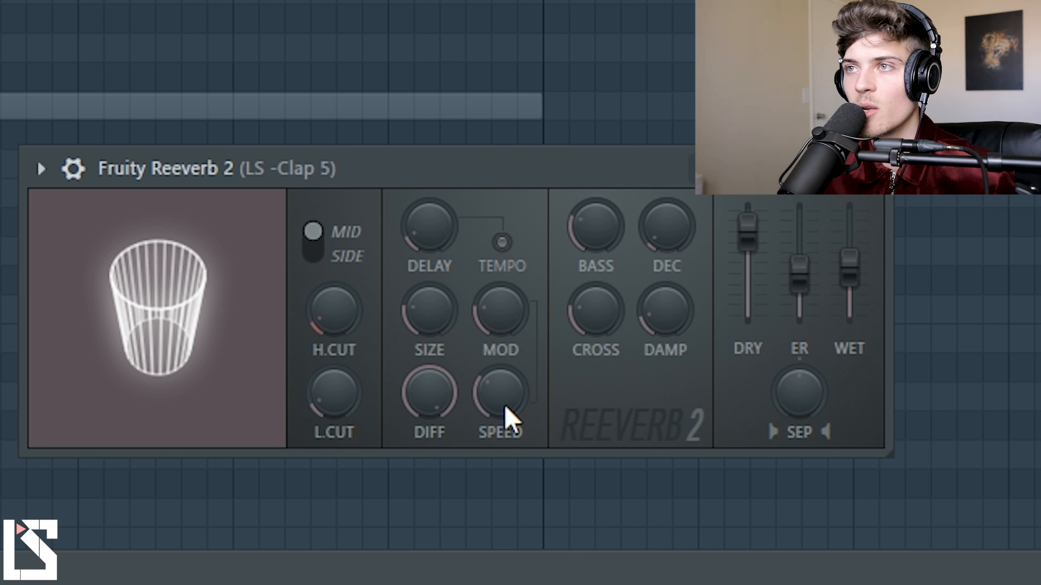
Fine-tune the reverb with a slower modulation speed, a room size of about half and a slightly reduced diffusion.
{"action": "left_click_drag", "start_coordinate": [473, 383], "coordinate": [225, 485]}
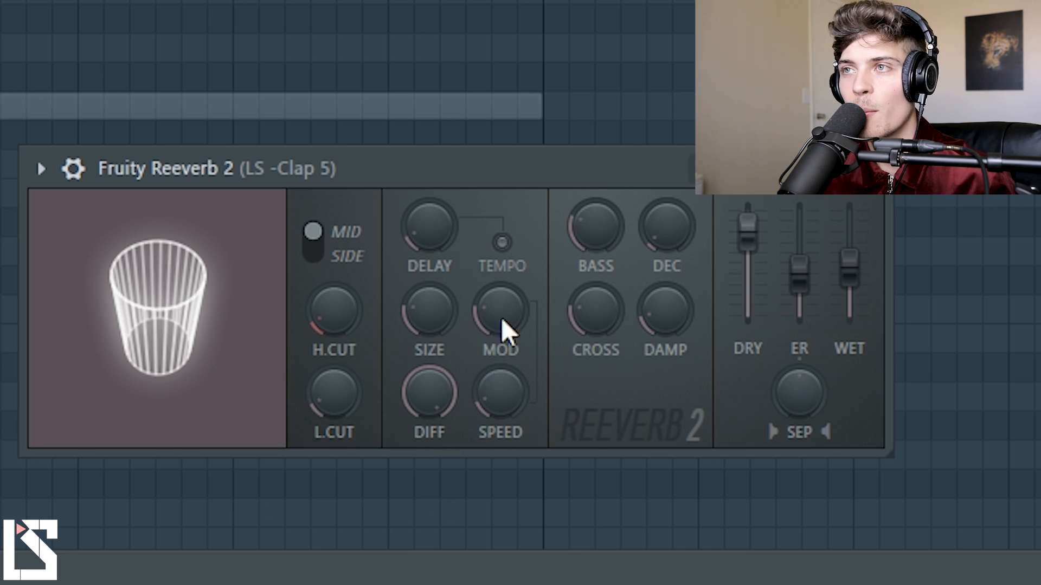
{"action": "left_click_drag", "start_coordinate": [498, 314], "coordinate": [497, 304]}
{"action": "left_click_drag", "start_coordinate": [437, 317], "coordinate": [437, 285]}
{"action": "left_click_drag", "start_coordinate": [449, 407], "coordinate": [504, 404]}
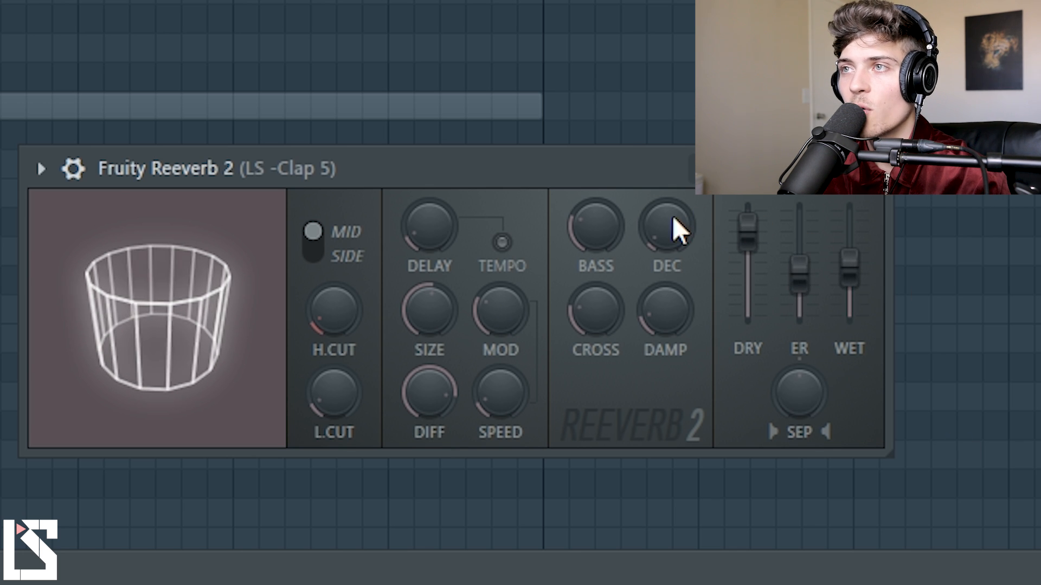
Sweep the reverb's bass multiplier between its minimum and maximum while auditioning the clap.
{"action": "left_click_drag", "start_coordinate": [622, 240], "coordinate": [622, 255]}
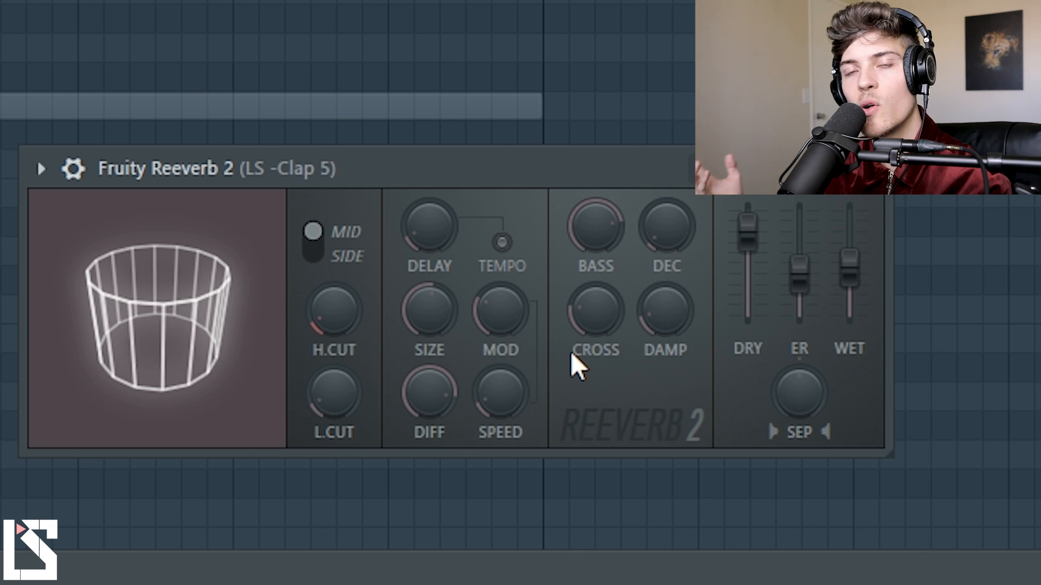
{"action": "left_click_drag", "start_coordinate": [595, 226], "coordinate": [594, 251]}
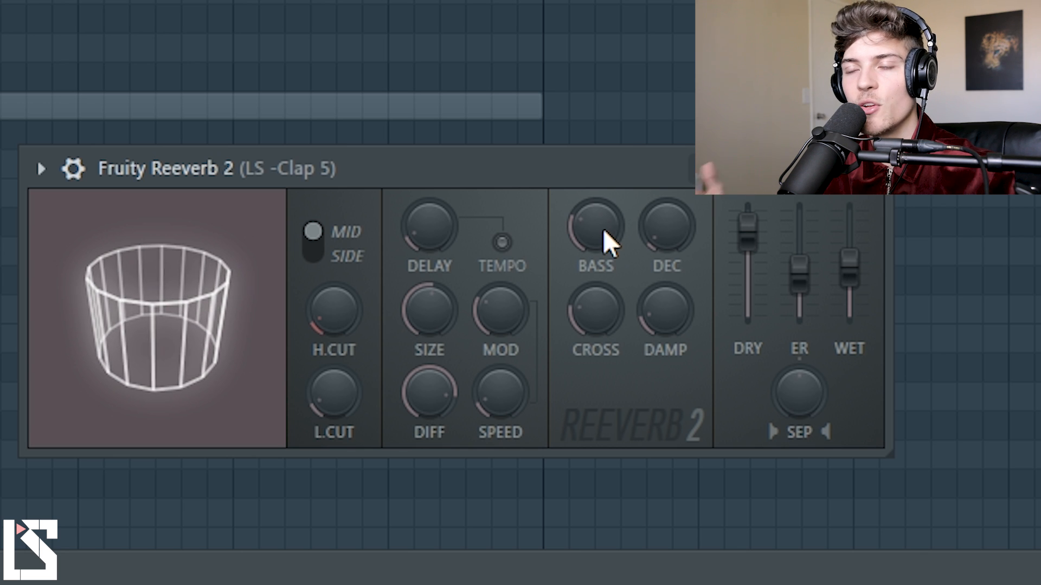
{"action": "left_click_drag", "start_coordinate": [607, 241], "coordinate": [607, 266]}
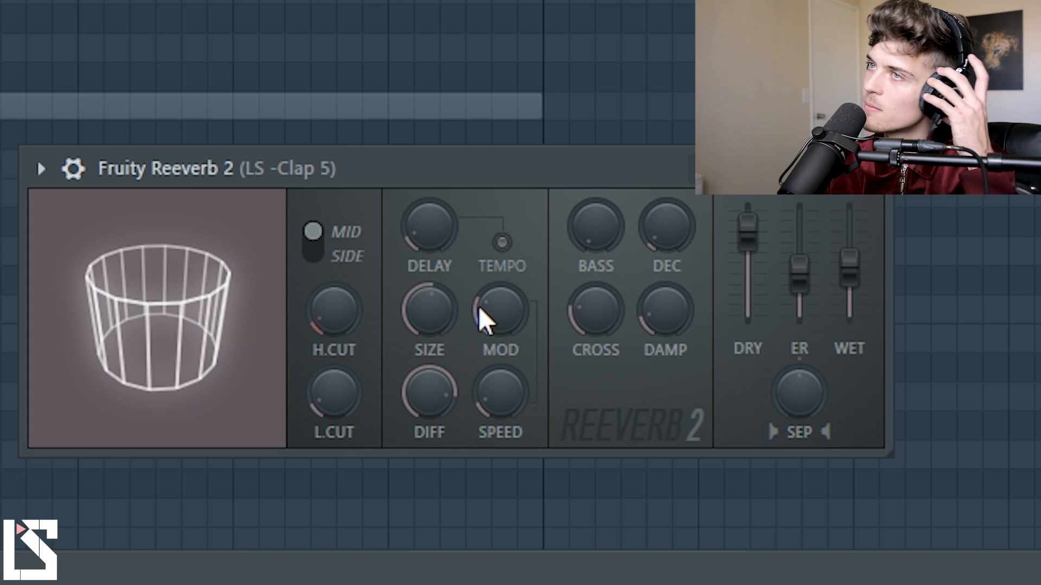
{"action": "key", "text": "space"}
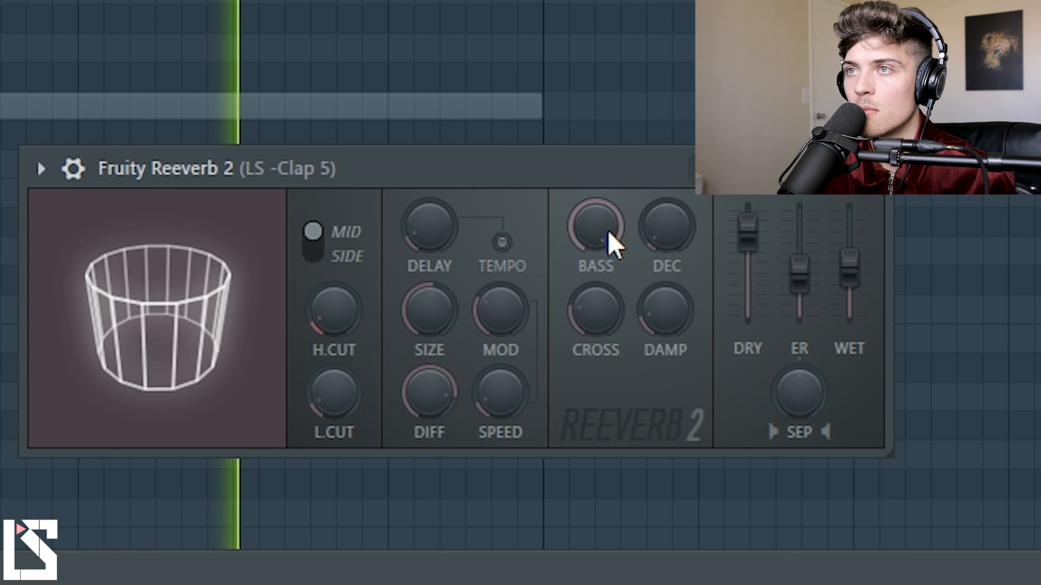
{"action": "key", "text": "space"}
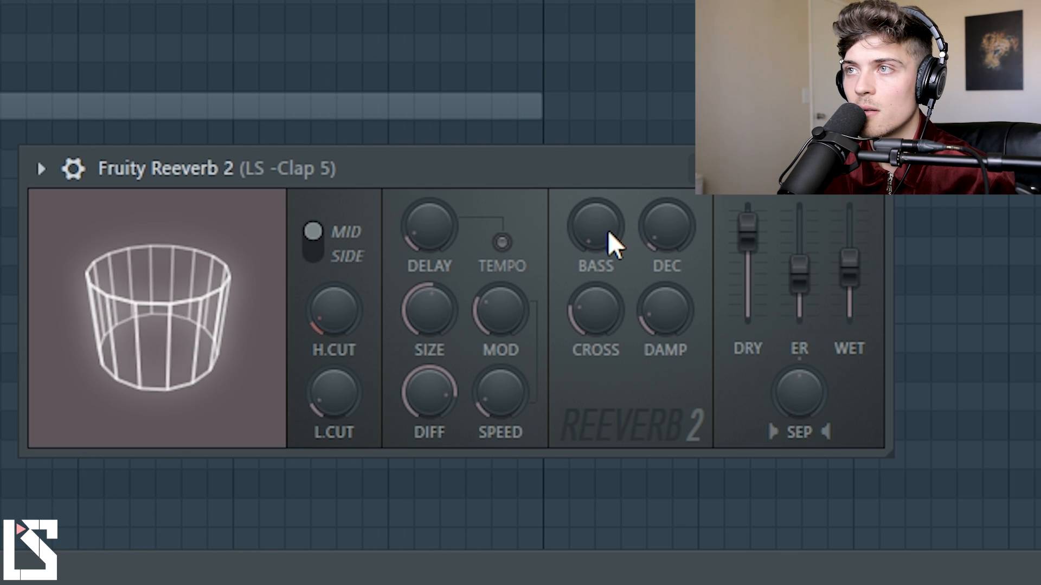
Raise the reverb's wet level slightly and increase the high cut a little, to about a quarter.
{"action": "left_click_drag", "start_coordinate": [854, 271], "coordinate": [854, 261]}
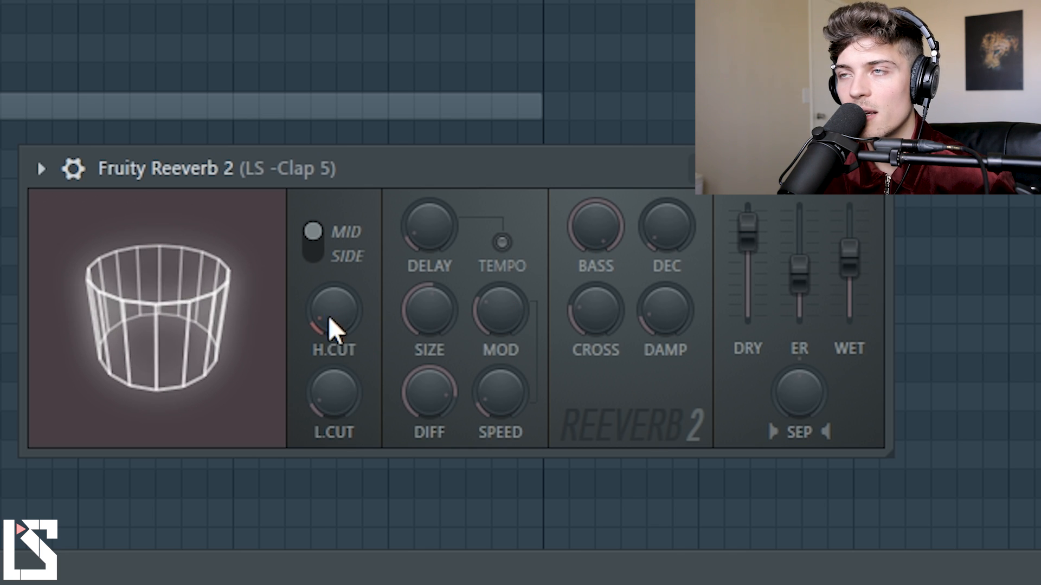
{"action": "left_click_drag", "start_coordinate": [334, 310], "coordinate": [334, 304]}
{"action": "left_click", "coordinate": [343, 410]}
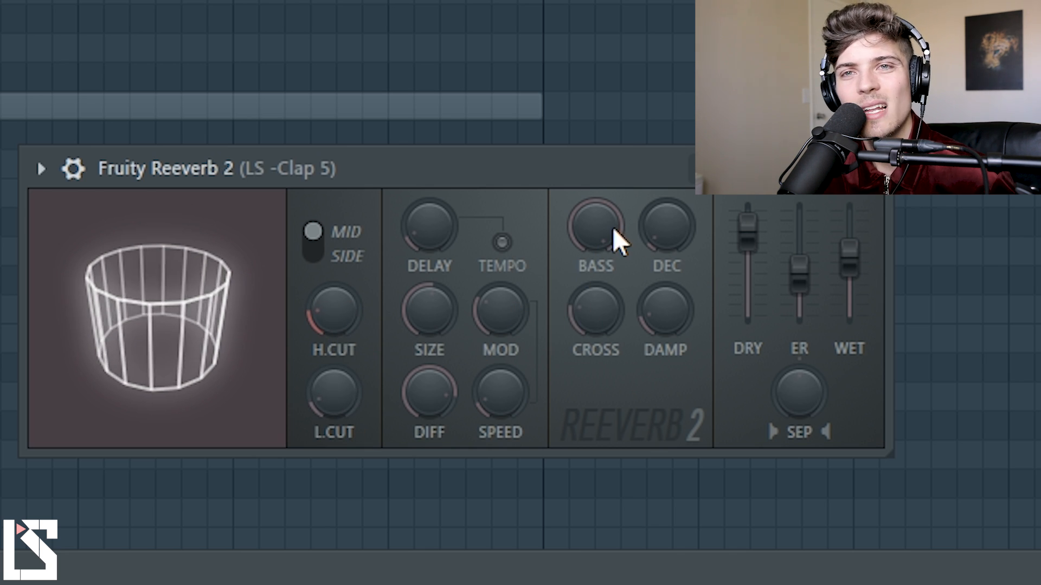
Drop the reverb's bass multiplier to its minimum, and leave it at about three quarters.
{"action": "left_click_drag", "start_coordinate": [609, 234], "coordinate": [609, 282]}
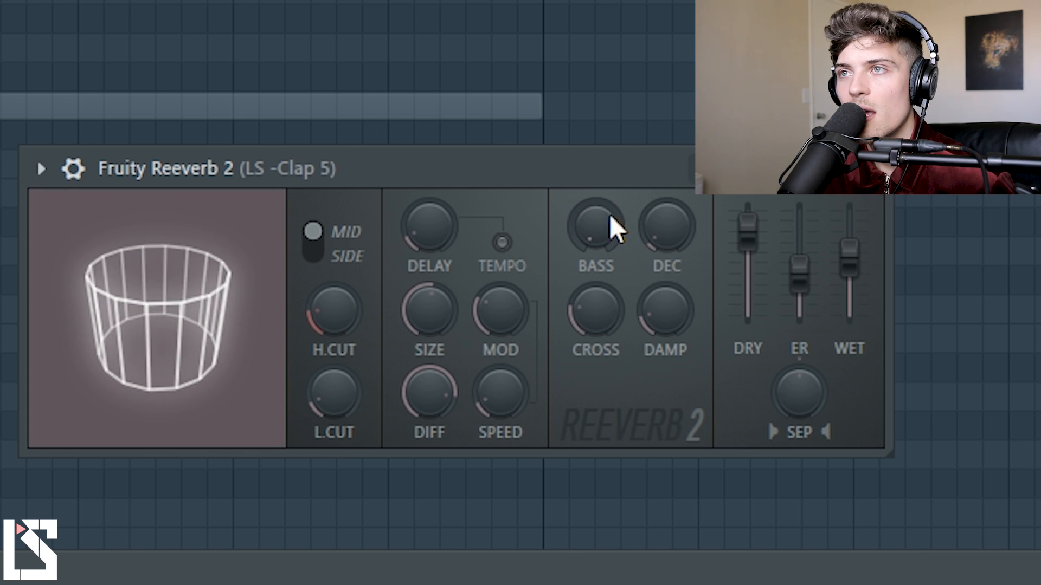
{"action": "mouse_move", "coordinate": [587, 235]}
{"action": "left_mouse_down"}
{"action": "mouse_move", "coordinate": [587, 195]}
{"action": "mouse_move", "coordinate": [603, 237]}
{"action": "left_mouse_up"}
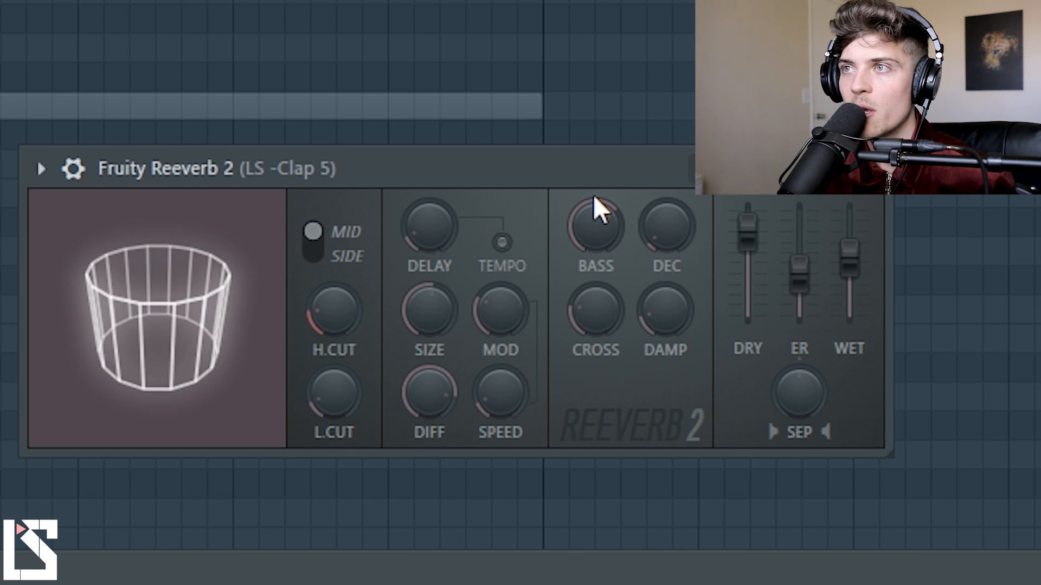
{"action": "left_click", "coordinate": [598, 229]}
{"action": "left_click", "coordinate": [598, 229]}
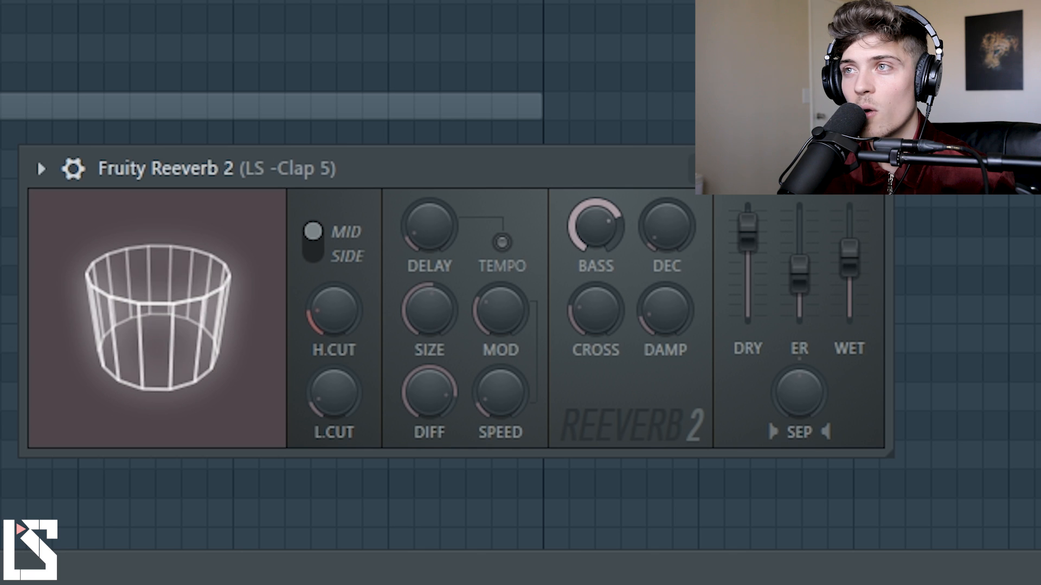
{"action": "left_click", "coordinate": [591, 242]}
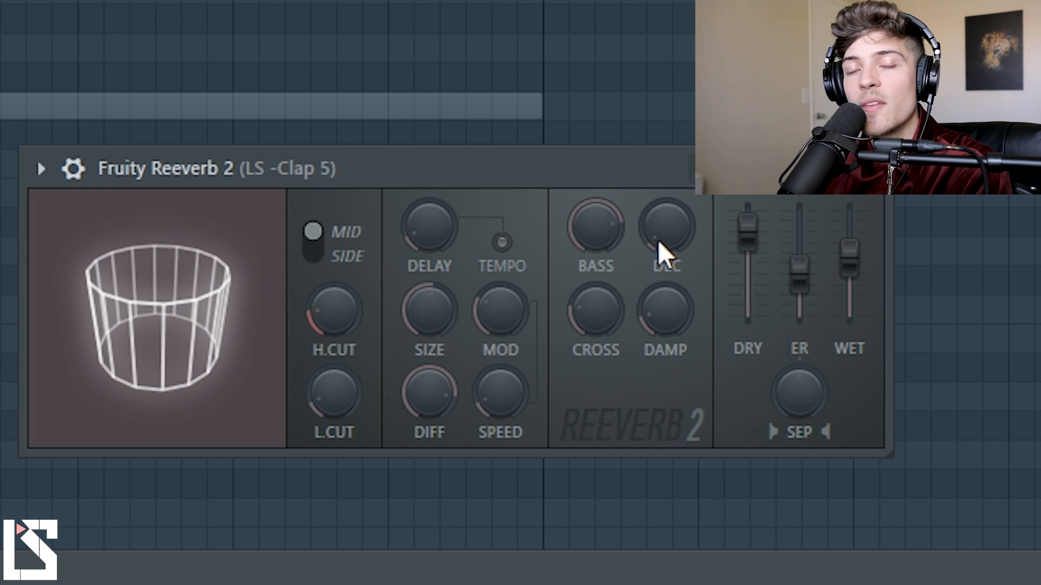
Raise the reverb's decay time to about half, audition the clap, and bring the decay back down to a short setting.
{"action": "left_click_drag", "start_coordinate": [666, 233], "coordinate": [666, 141]}
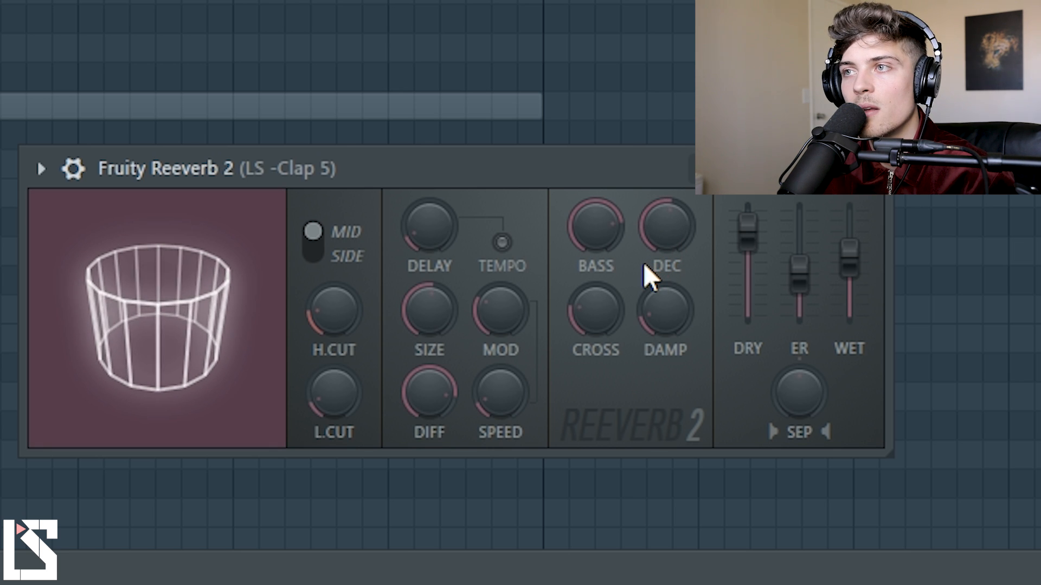
{"action": "key", "text": "space"}
{"action": "key", "text": "space"}
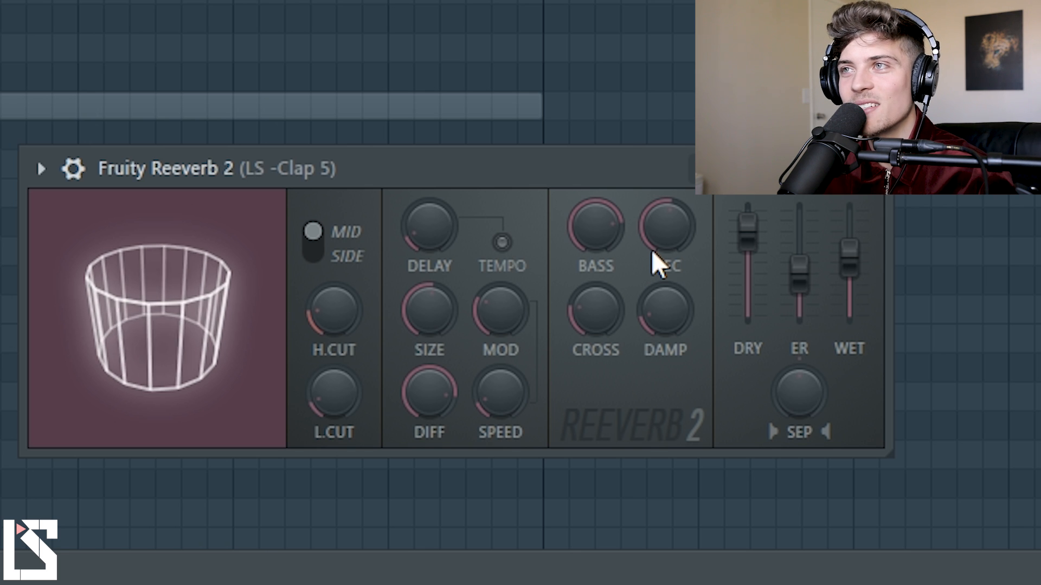
{"action": "left_click_drag", "start_coordinate": [672, 239], "coordinate": [672, 258]}
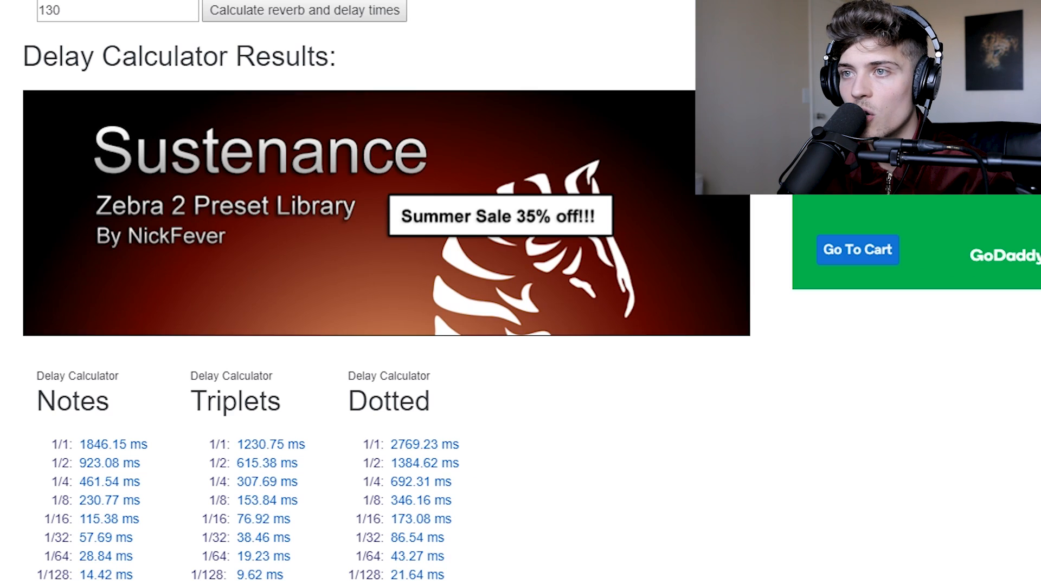
In the web delay calculator, calculate the reverb and delay times for a tempo of 145 and view the results.
{"action": "double_click", "coordinate": [74, 9]}
{"action": "type", "text": "145"}
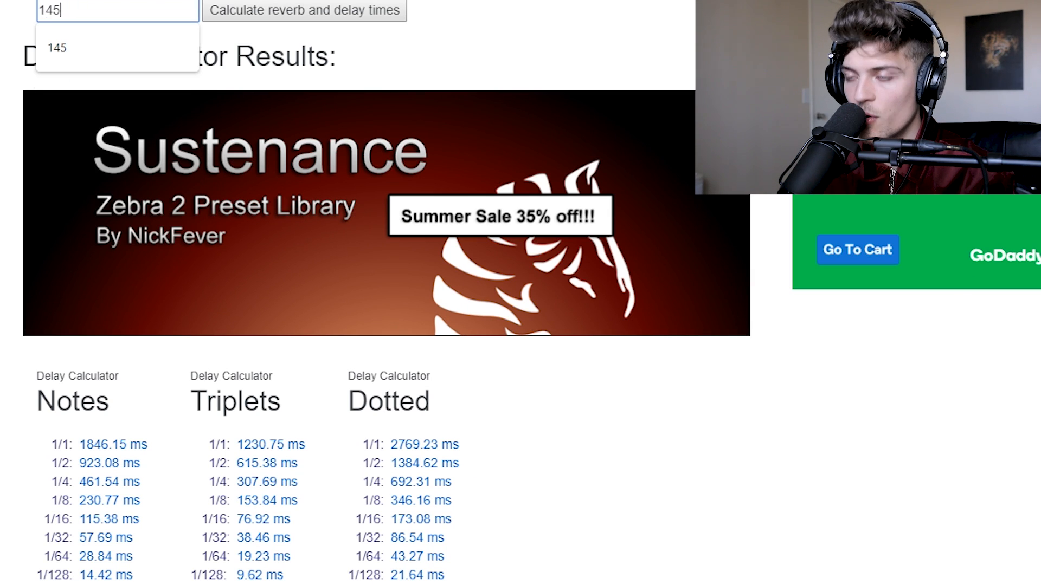
{"action": "key", "text": "Return"}
{"action": "scroll", "coordinate": [379, 325], "scroll_direction": "down", "scroll_amount": 6}
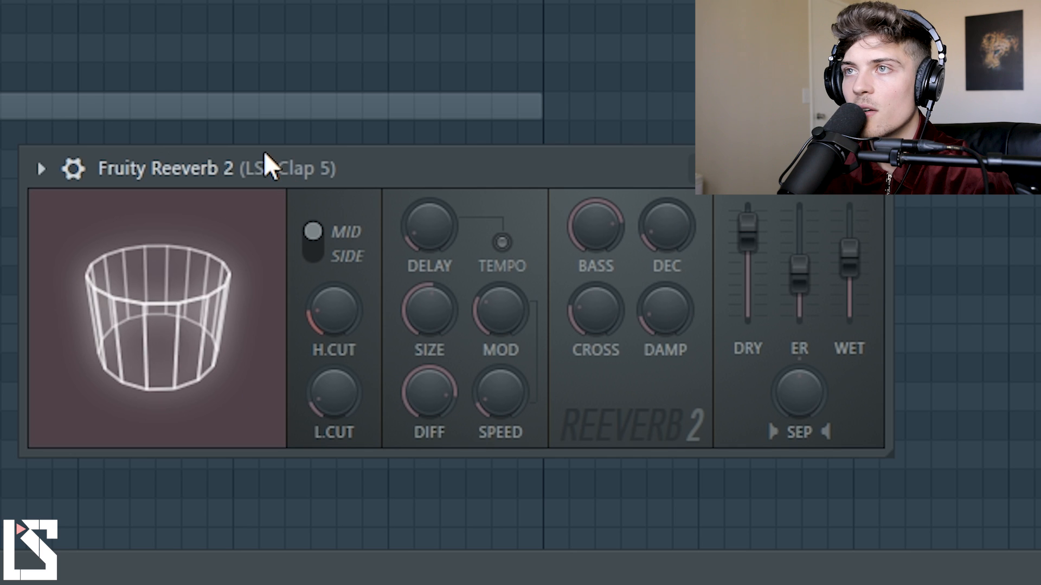
Reposition the reverb window and set the decay time to about 1.6 sec.
{"action": "left_click_drag", "start_coordinate": [263, 161], "coordinate": [267, 178]}
{"action": "left_click_drag", "start_coordinate": [688, 246], "coordinate": [688, 272]}
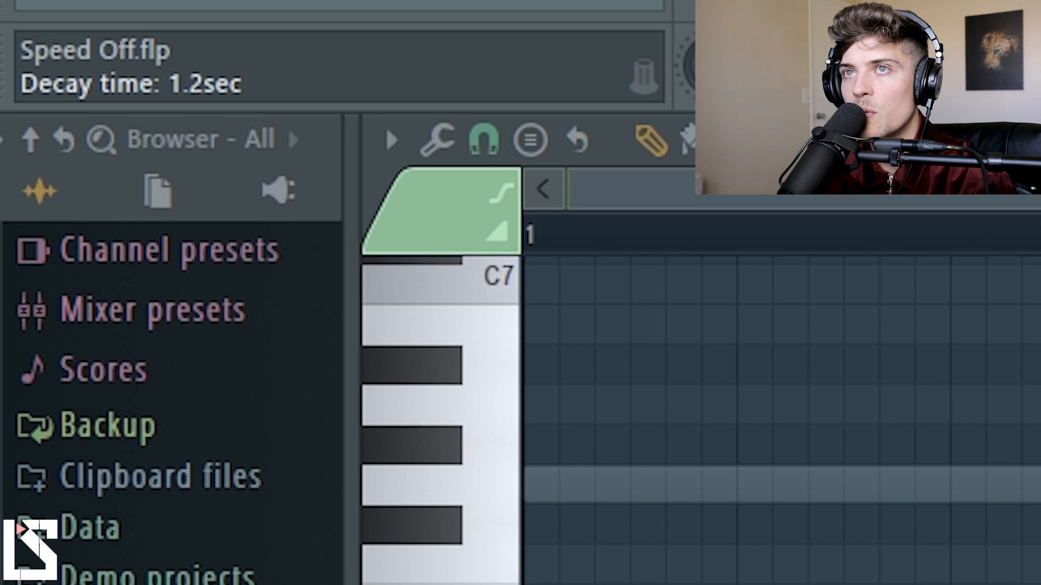
{"action": "left_click_drag", "start_coordinate": [687, 68], "coordinate": [688, 64]}
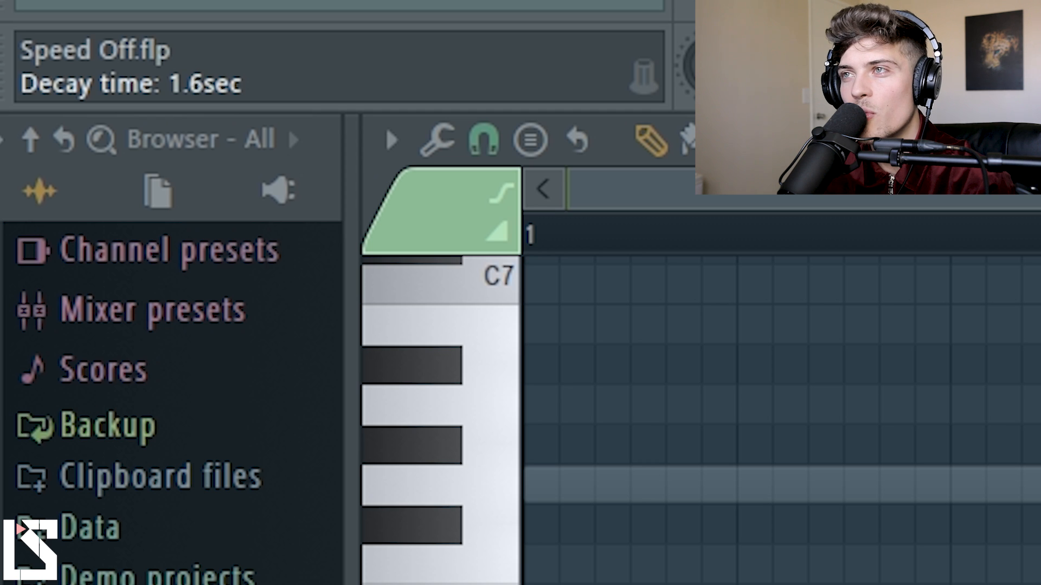
{"action": "right_click", "coordinate": [639, 233]}
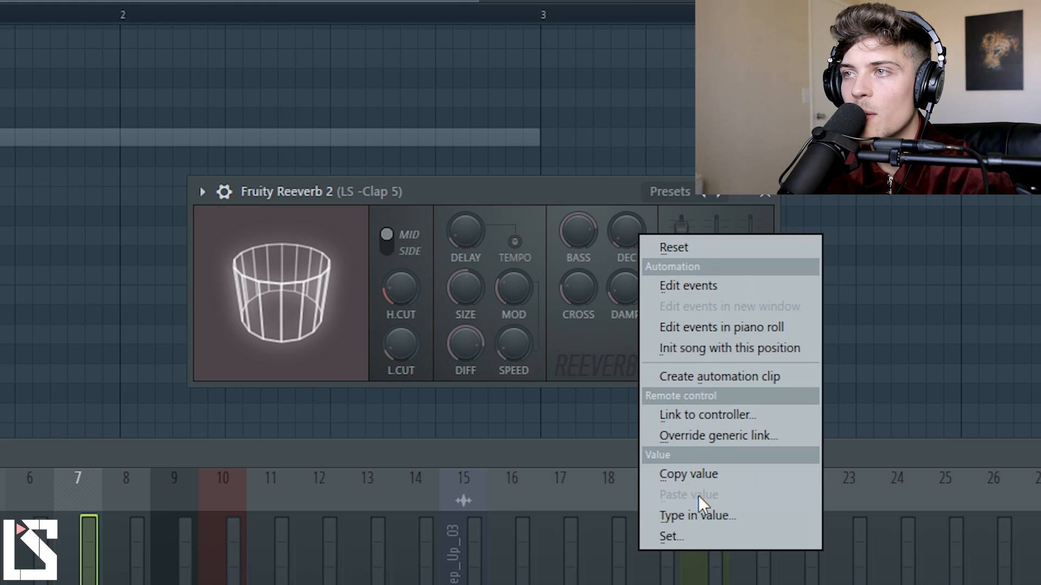
{"action": "left_click", "coordinate": [693, 514]}
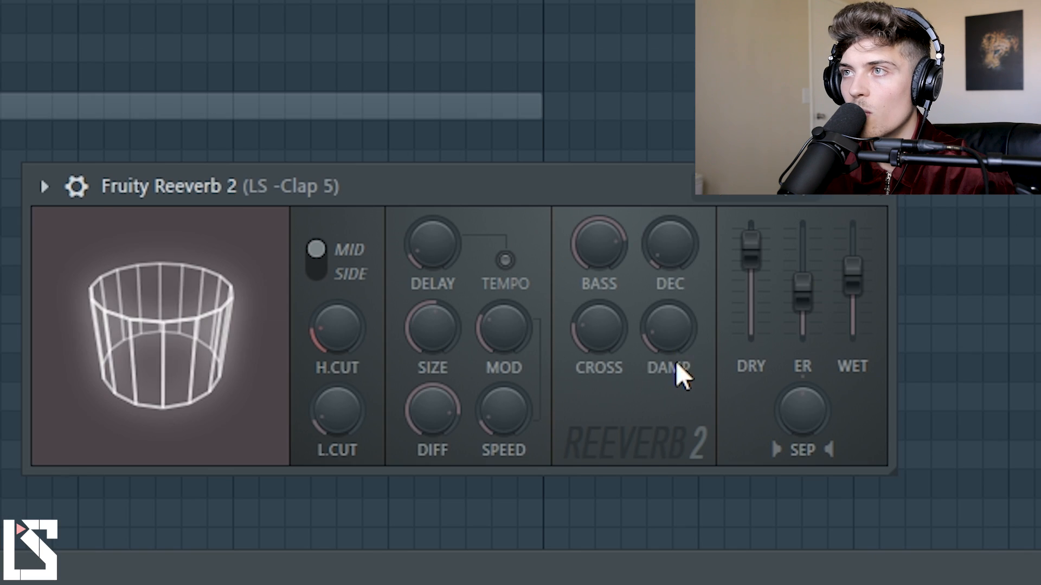
{"action": "left_click_drag", "start_coordinate": [670, 245], "coordinate": [674, 245]}
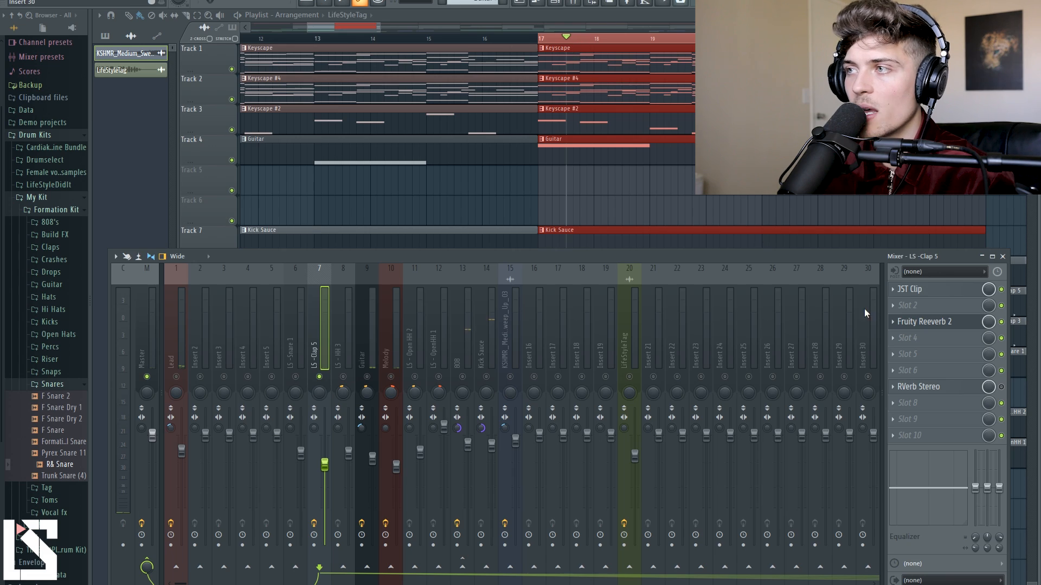
Reopen Fruity Reeverb 2 on the clap's mixer channel, and fine-tune its predelay and decay time while auditioning.
{"action": "left_click", "coordinate": [925, 322]}
{"action": "left_click_drag", "start_coordinate": [518, 126], "coordinate": [523, 121]}
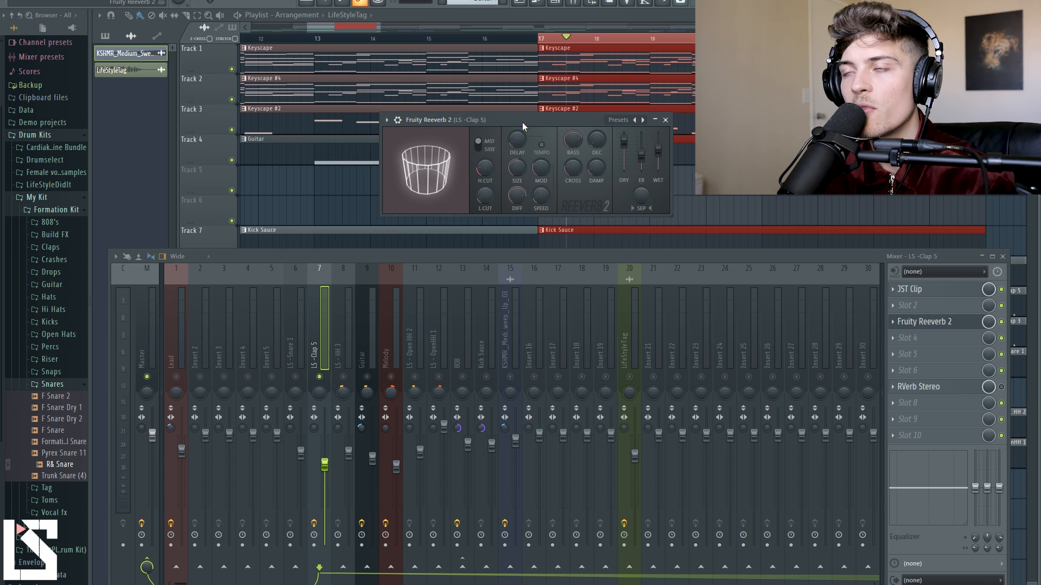
{"action": "key", "text": "space"}
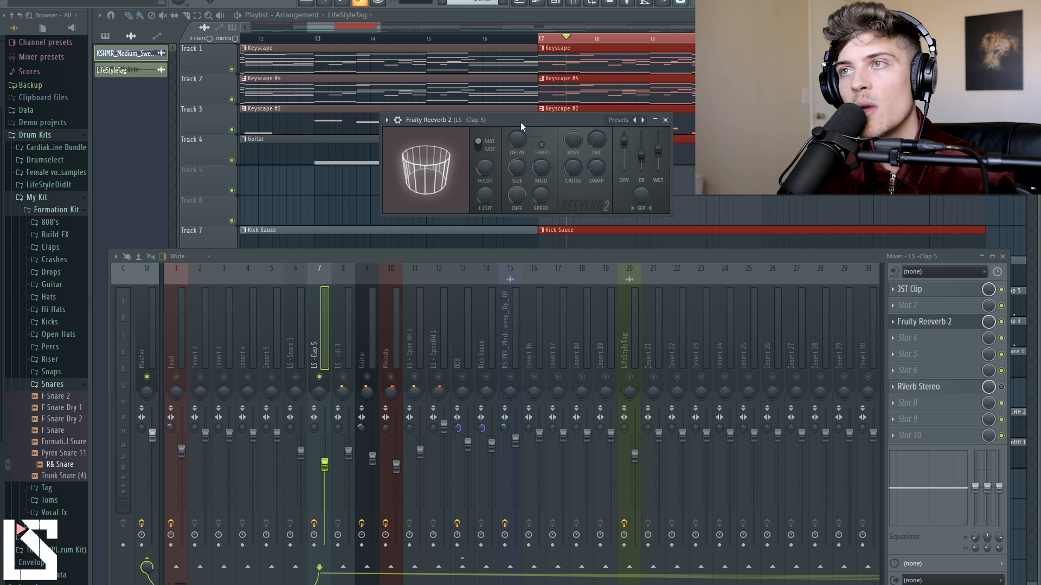
{"action": "left_click_drag", "start_coordinate": [520, 135], "coordinate": [519, 165]}
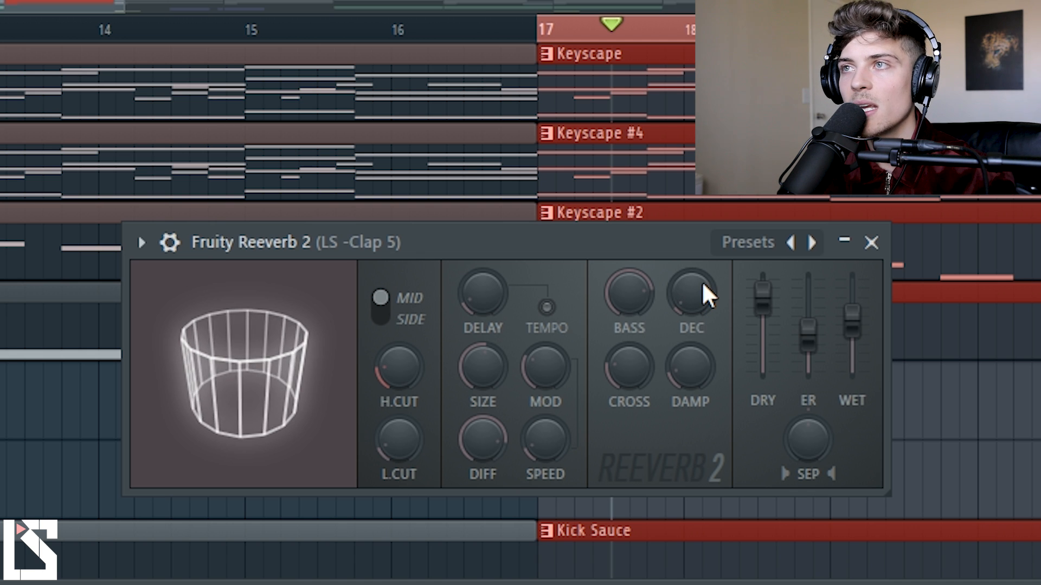
{"action": "left_click_drag", "start_coordinate": [704, 281], "coordinate": [705, 282]}
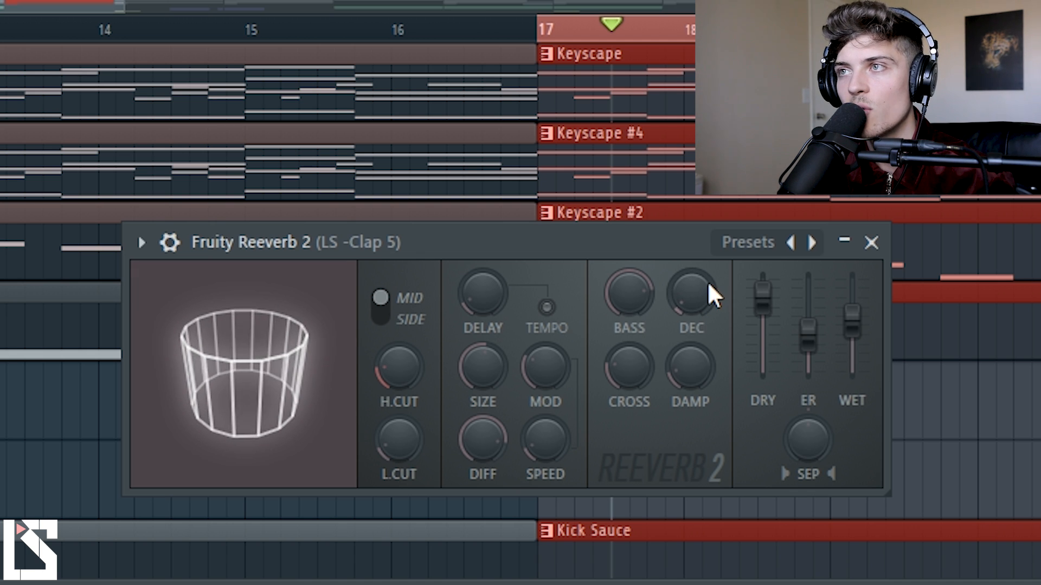
{"action": "key", "text": "space"}
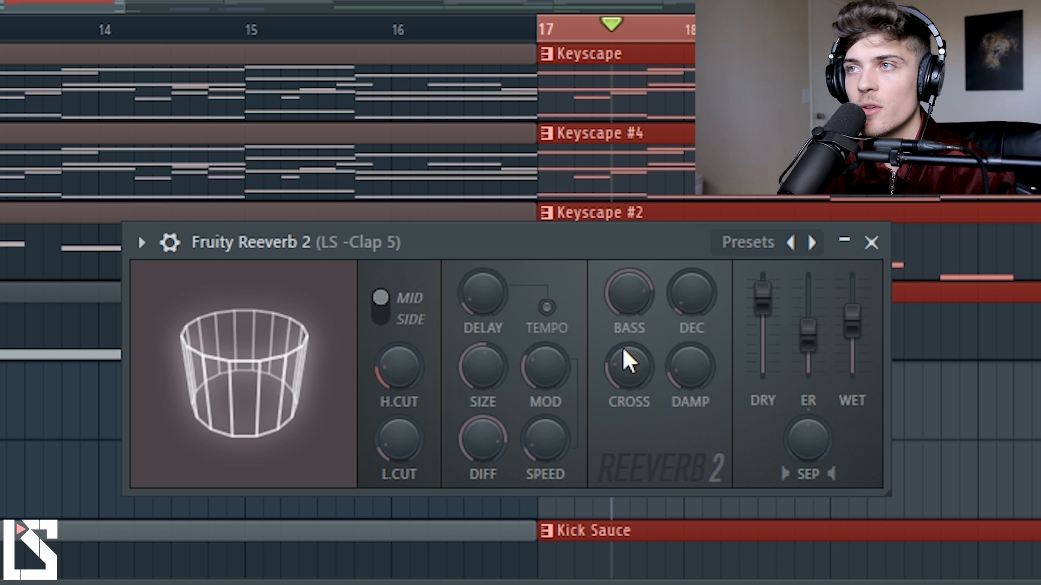
Lower the reverb's bass crossover to a low setting and raise the damping to about half.
{"action": "mouse_move", "coordinate": [623, 349]}
{"action": "left_mouse_down"}
{"action": "mouse_move", "coordinate": [623, 380]}
{"action": "mouse_move", "coordinate": [624, 368]}
{"action": "left_mouse_up"}
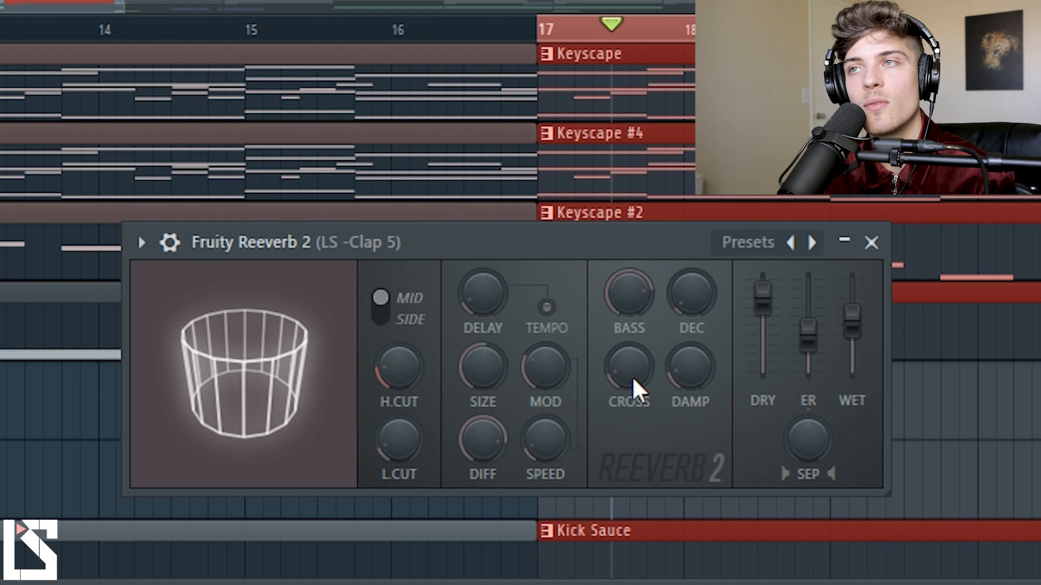
{"action": "left_click_drag", "start_coordinate": [634, 364], "coordinate": [634, 374]}
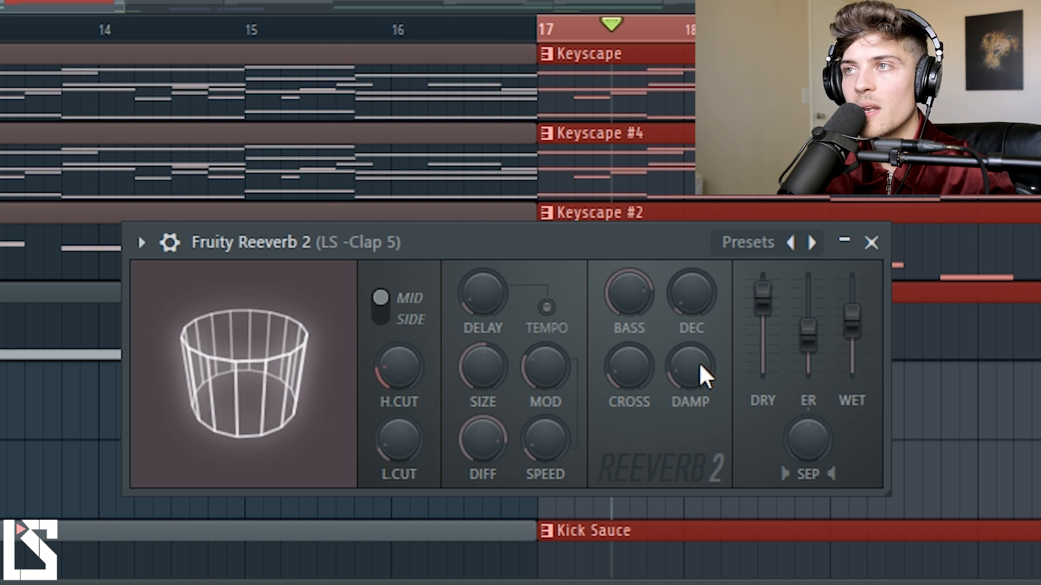
{"action": "left_click_drag", "start_coordinate": [657, 340], "coordinate": [657, 358]}
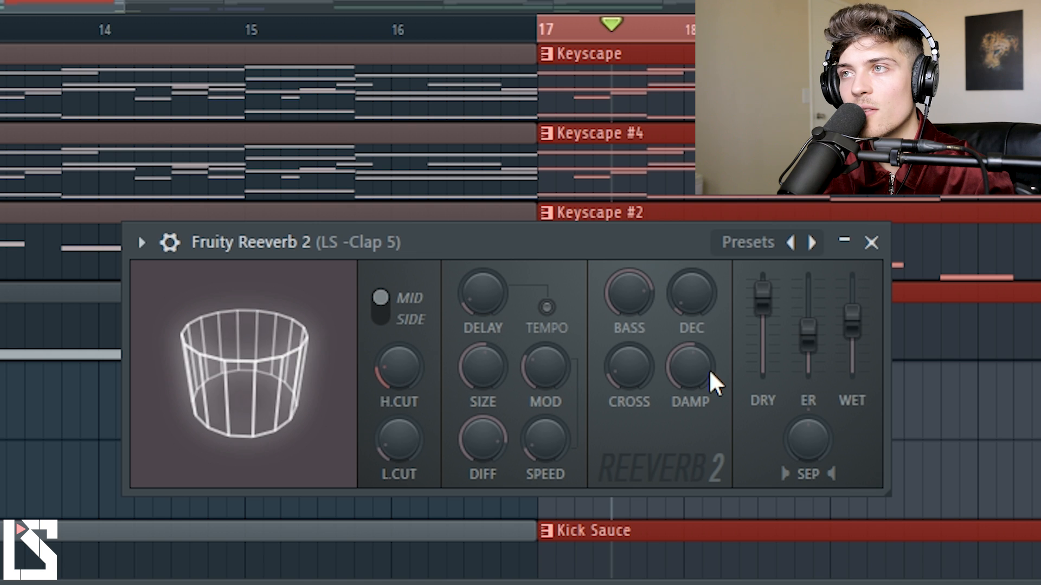
Audition the clap, raise the reverb's damping to its maximum, and audition it again.
{"action": "key", "text": "space"}
{"action": "key", "text": "space"}
{"action": "left_click_drag", "start_coordinate": [693, 375], "coordinate": [693, 293]}
{"action": "key", "text": "space"}
{"action": "key", "text": "space"}
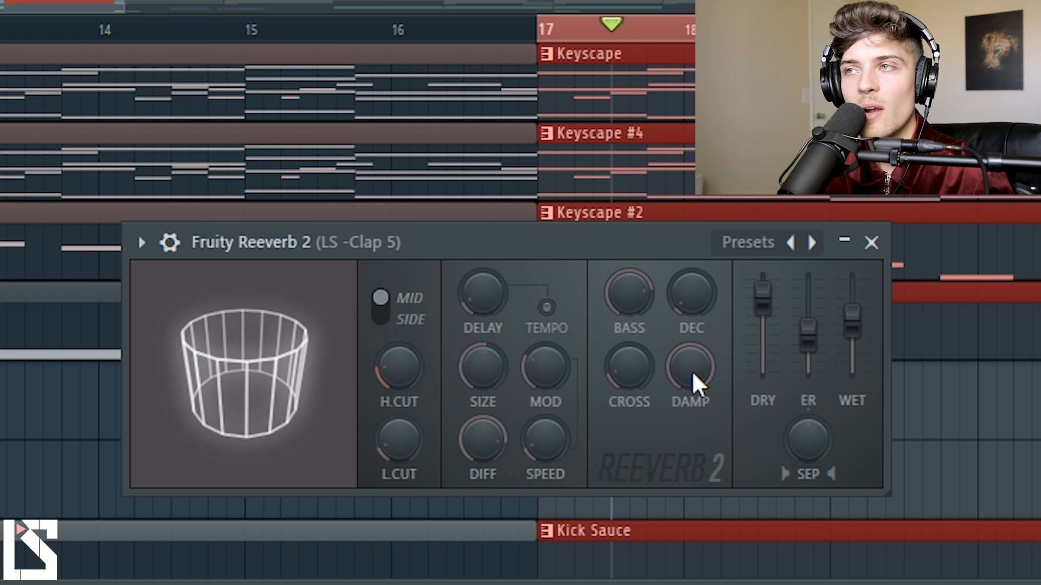
Audition the clap with damping and high cut fully lowered, and return damping to about half and high cut to about a quarter.
{"action": "key", "text": "space"}
{"action": "key", "text": "space"}
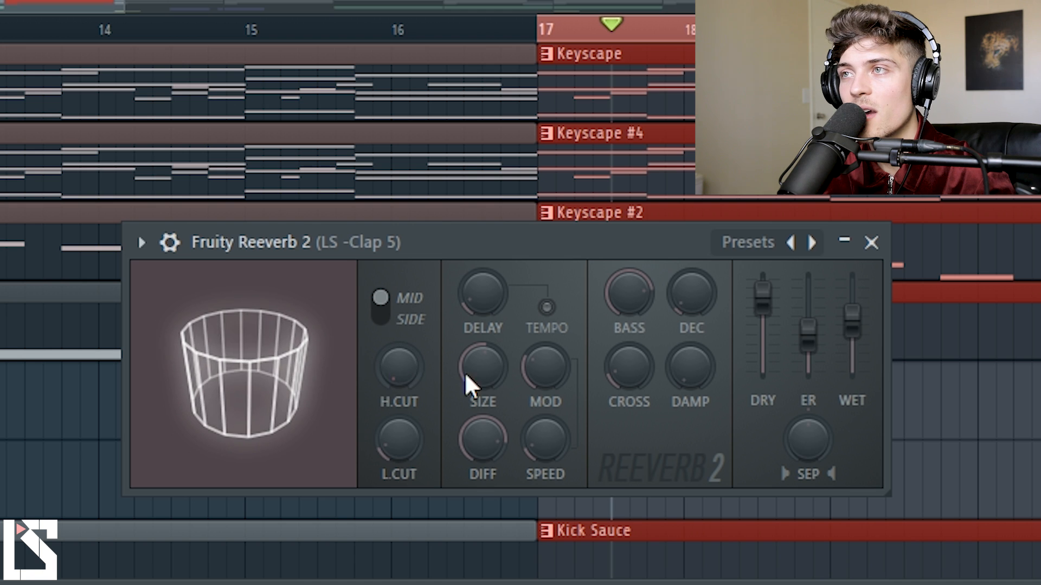
{"action": "key", "text": "space"}
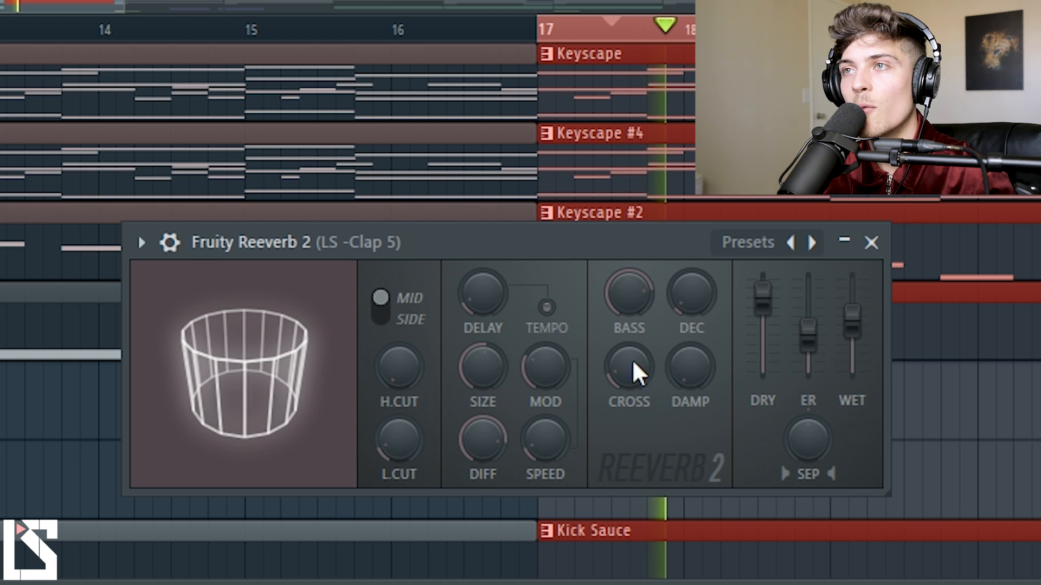
{"action": "key", "text": "space"}
{"action": "left_click_drag", "start_coordinate": [399, 369], "coordinate": [399, 356]}
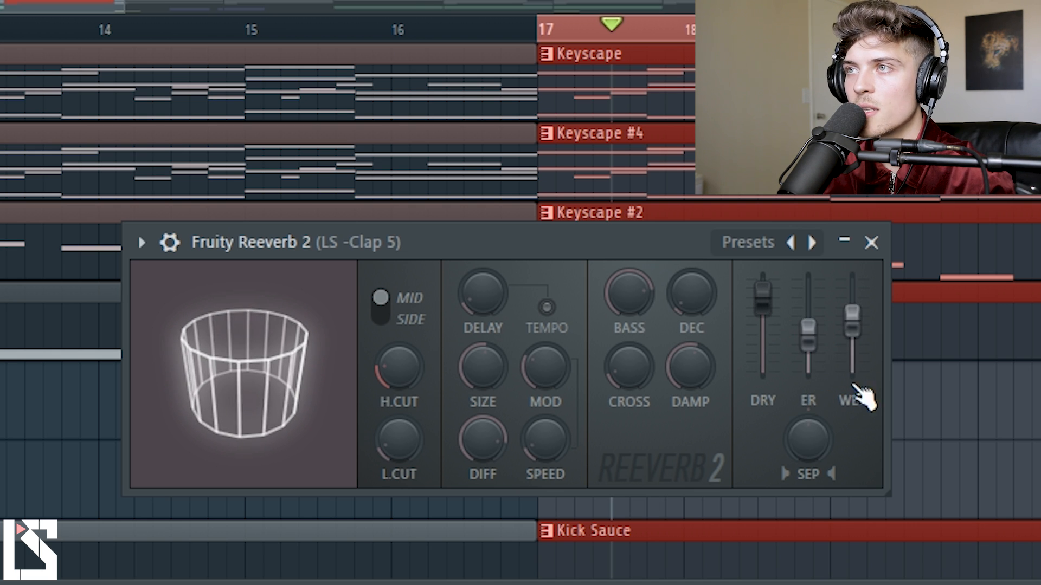
Pull the reverb's wet level fully down to audition the clap, and bring it back up to about half.
{"action": "left_click_drag", "start_coordinate": [863, 339], "coordinate": [860, 376]}
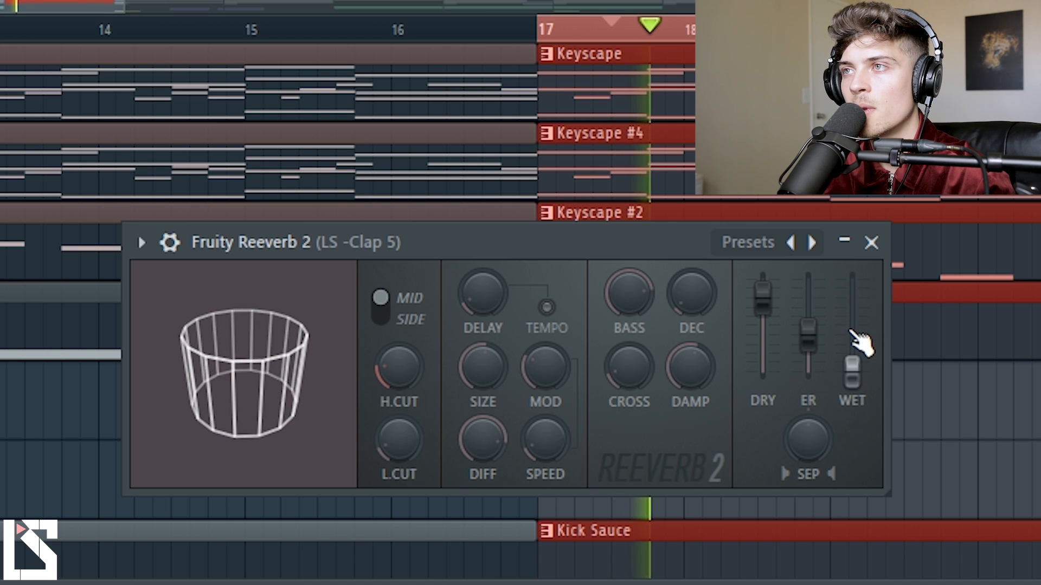
{"action": "left_click_drag", "start_coordinate": [855, 375], "coordinate": [853, 317]}
{"action": "key", "text": "space"}
Pull the dry level fully down and raise the wet level to audition only the reverb signal.
{"action": "key", "text": "space"}
{"action": "left_click_drag", "start_coordinate": [760, 304], "coordinate": [764, 374]}
{"action": "left_click_drag", "start_coordinate": [856, 324], "coordinate": [857, 313]}
{"action": "key", "text": "space"}
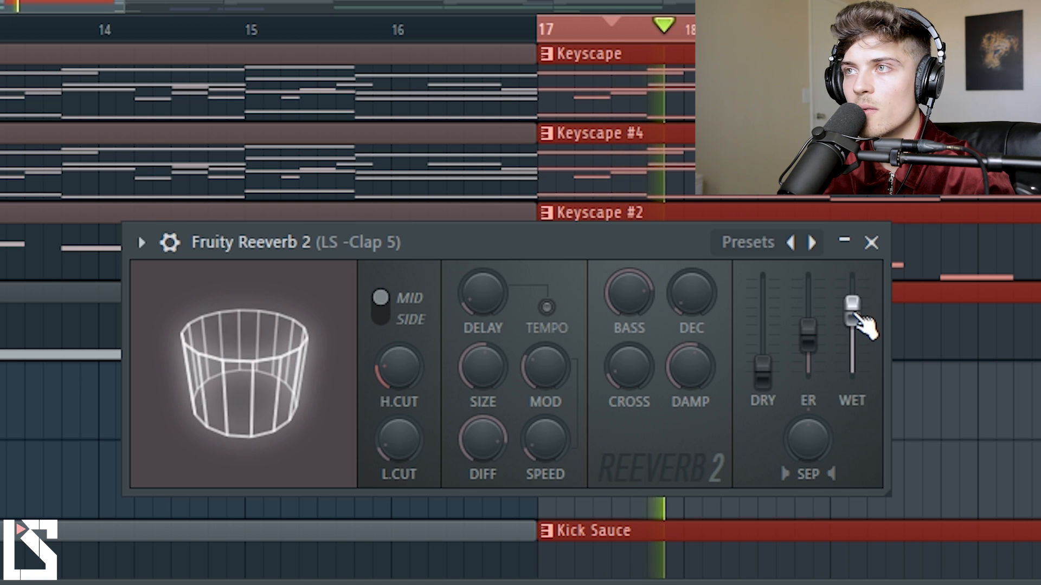
{"action": "key", "text": "space"}
Reset the reverb's wet and dry levels, and set the wet level to about half.
{"action": "right_click", "coordinate": [862, 325]}
{"action": "left_click", "coordinate": [889, 332]}
{"action": "right_click", "coordinate": [767, 372]}
{"action": "left_click", "coordinate": [864, 390]}
{"action": "left_click_drag", "start_coordinate": [852, 371], "coordinate": [852, 322]}
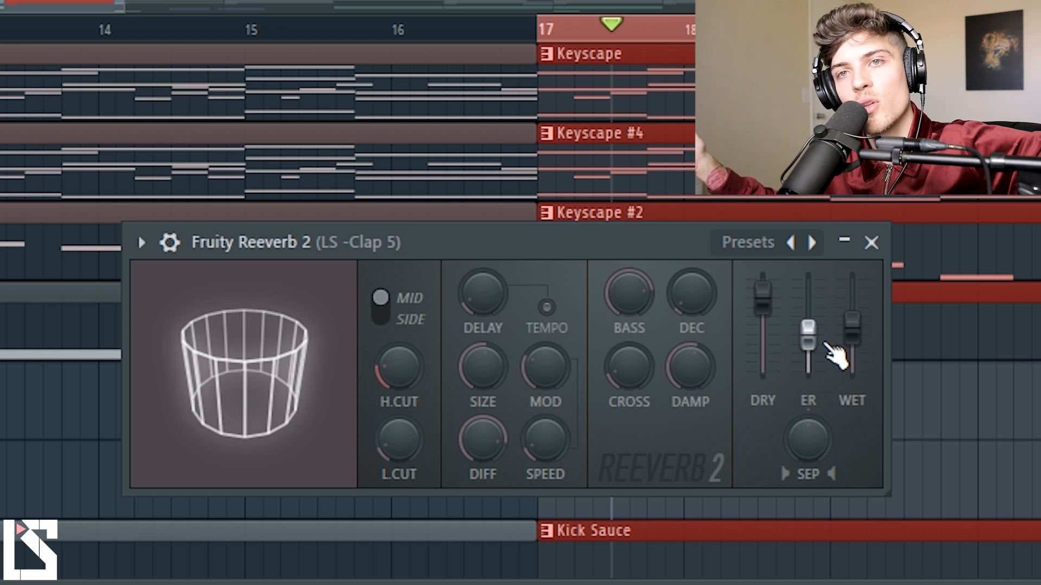
Audition the clap with Reeverb 2's early reflections fully down and fully up, and set them slightly above half.
{"action": "left_click_drag", "start_coordinate": [826, 343], "coordinate": [815, 373]}
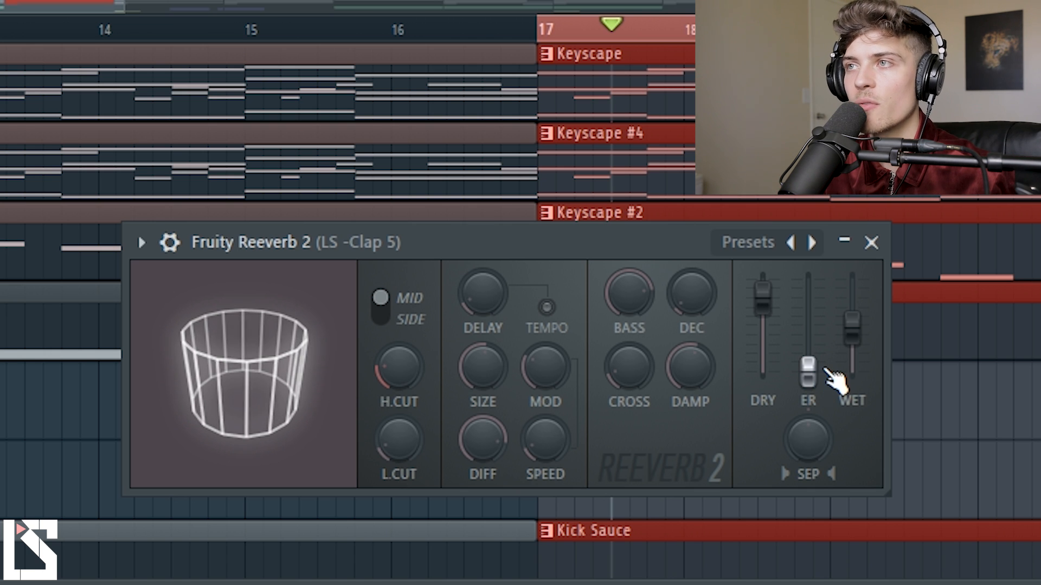
{"action": "left_click_drag", "start_coordinate": [812, 383], "coordinate": [812, 291]}
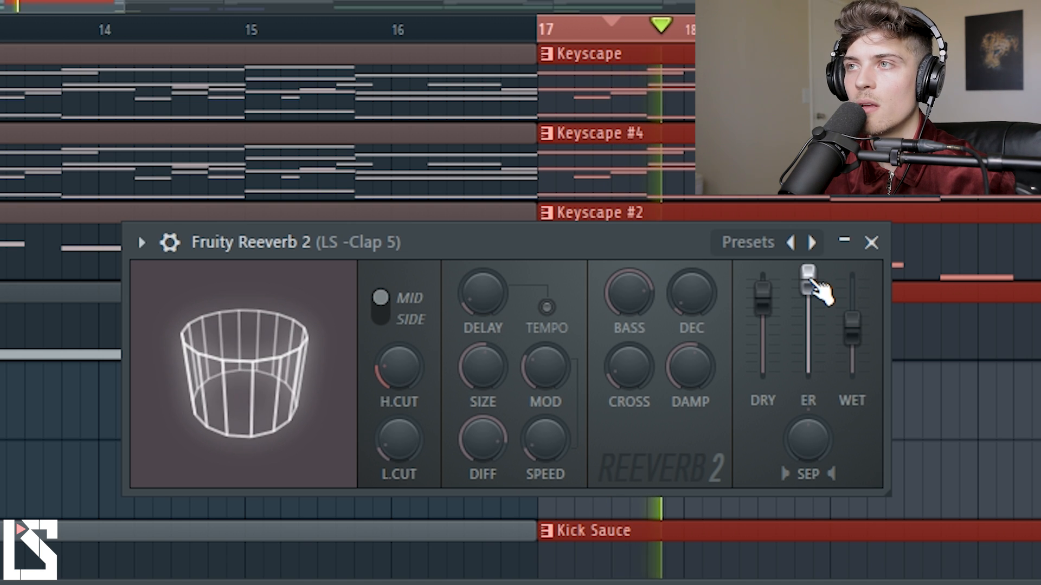
{"action": "left_click_drag", "start_coordinate": [821, 292], "coordinate": [822, 328]}
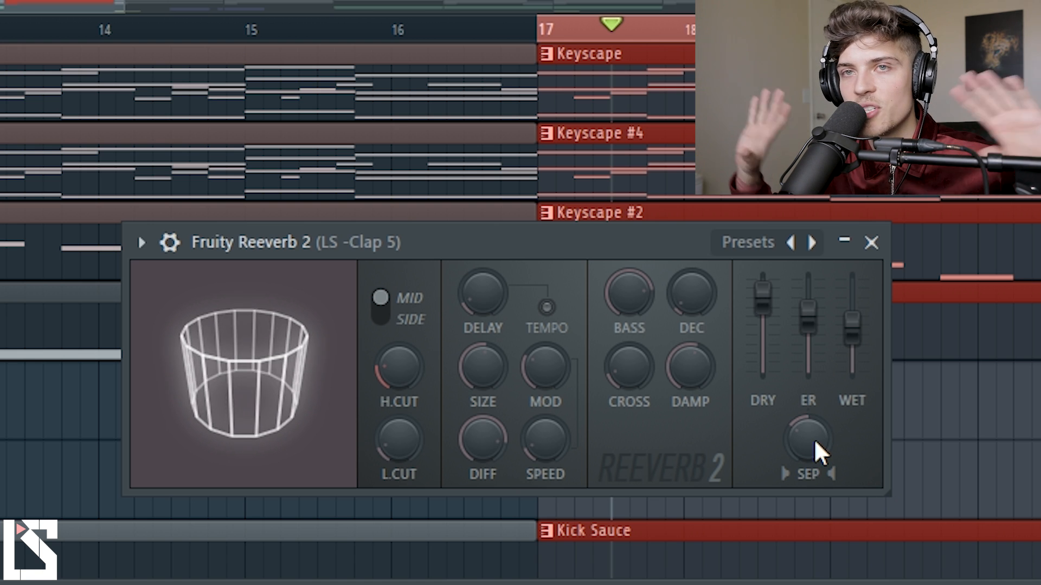
Turn the reverb's stereo separation both ways from centre to audition the clap with separated and merged reverb.
{"action": "left_click_drag", "start_coordinate": [815, 438], "coordinate": [814, 419]}
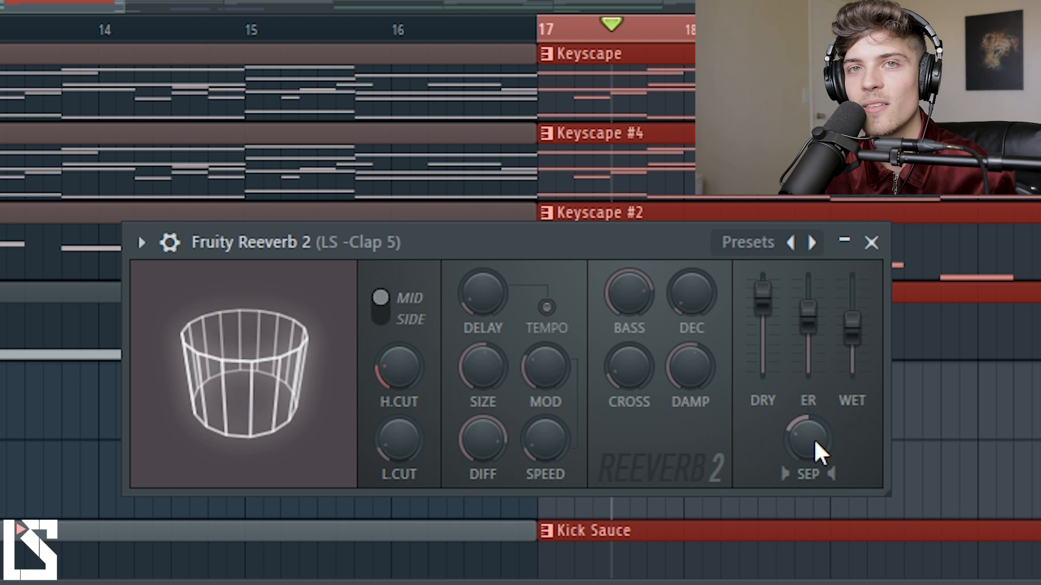
{"action": "left_click_drag", "start_coordinate": [811, 441], "coordinate": [811, 410]}
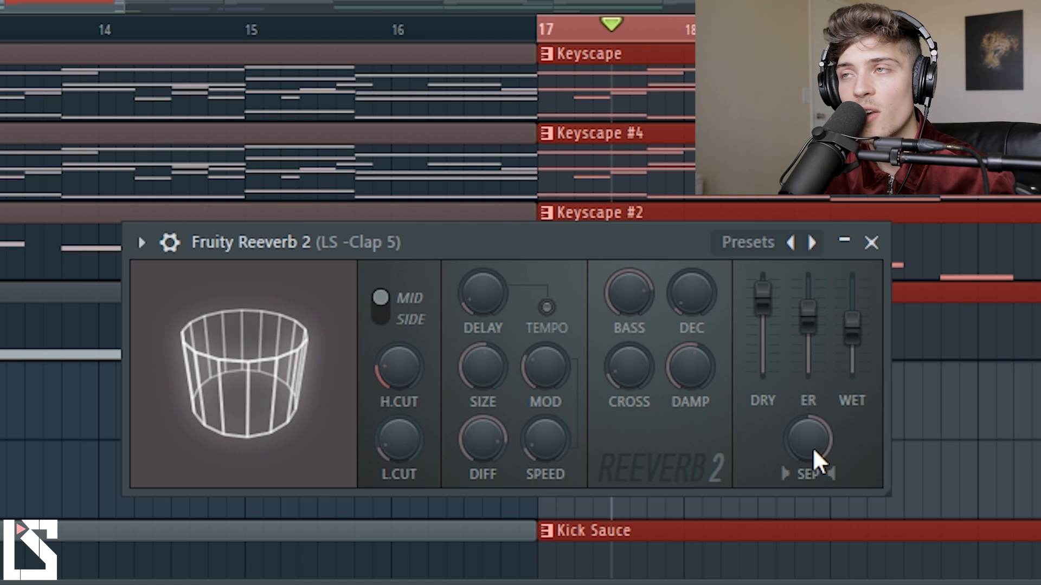
{"action": "left_click_drag", "start_coordinate": [805, 449], "coordinate": [805, 528]}
{"action": "key", "text": "space"}
{"action": "key", "text": "space"}
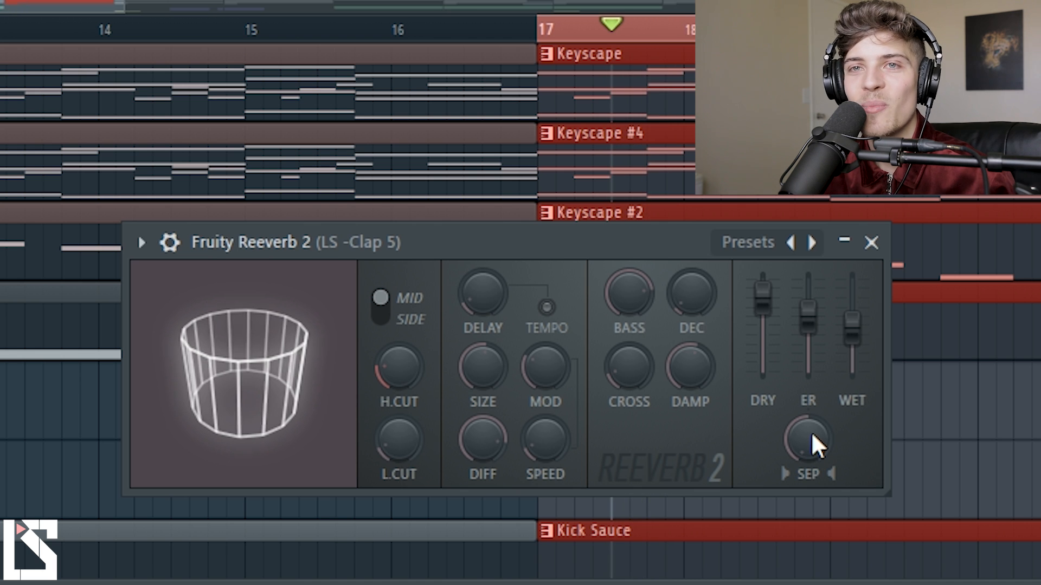
{"action": "right_click", "coordinate": [818, 446]}
{"action": "left_click", "coordinate": [827, 455]}
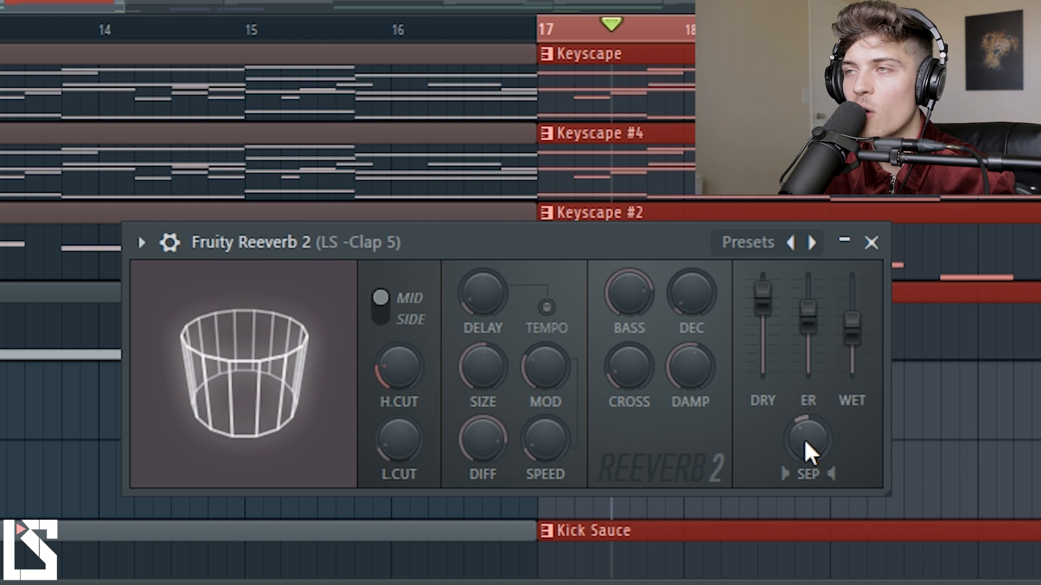
{"action": "left_click_drag", "start_coordinate": [808, 453], "coordinate": [808, 429]}
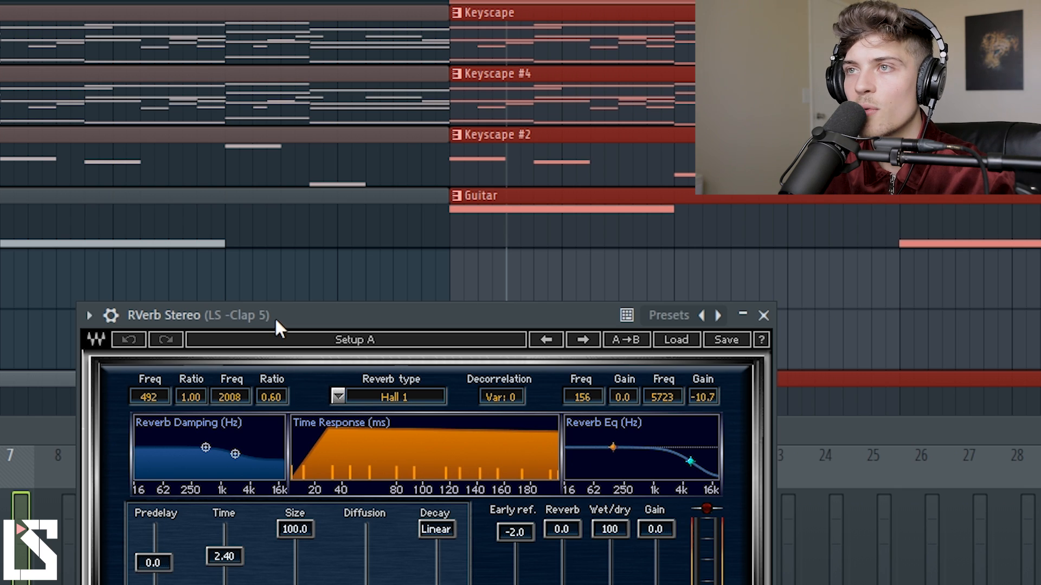
Open RVerb Stereo on the clap and set its low damping point to 145 Hz with a 0.65 ratio.
{"action": "left_click_drag", "start_coordinate": [275, 316], "coordinate": [376, 210]}
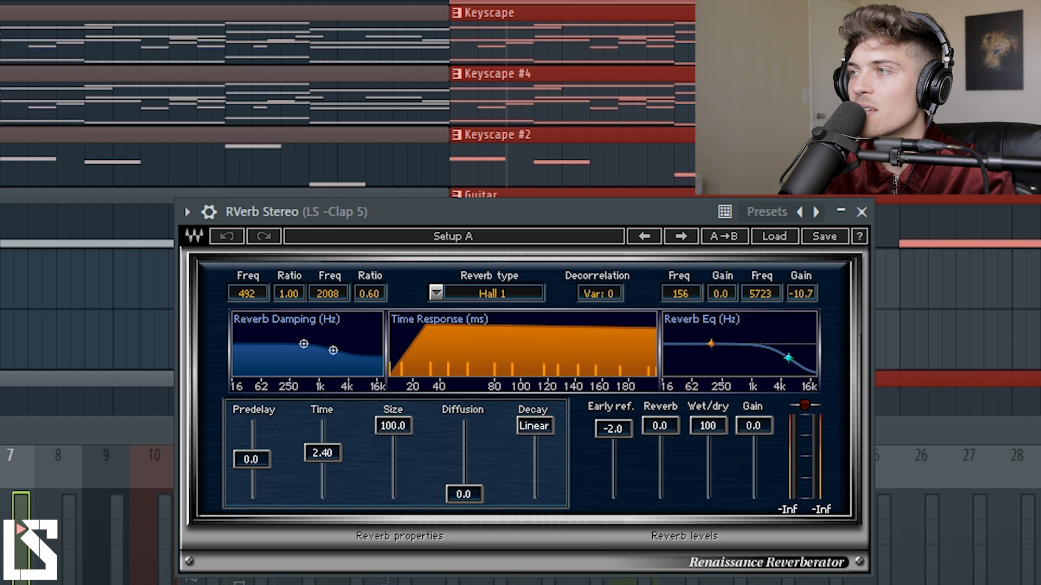
{"action": "left_click_drag", "start_coordinate": [521, 201], "coordinate": [516, 240]}
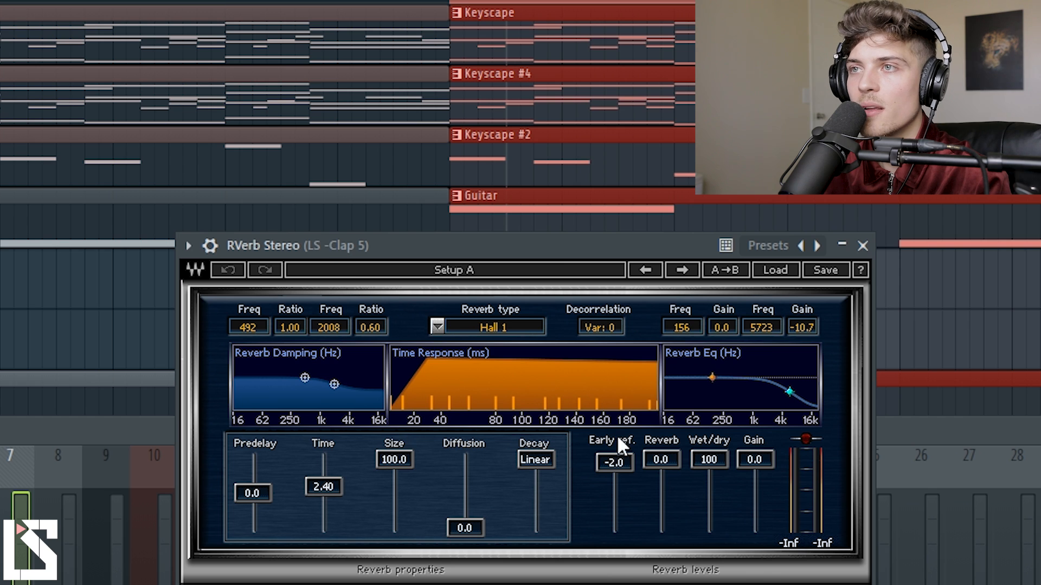
{"action": "left_click_drag", "start_coordinate": [302, 375], "coordinate": [297, 377]}
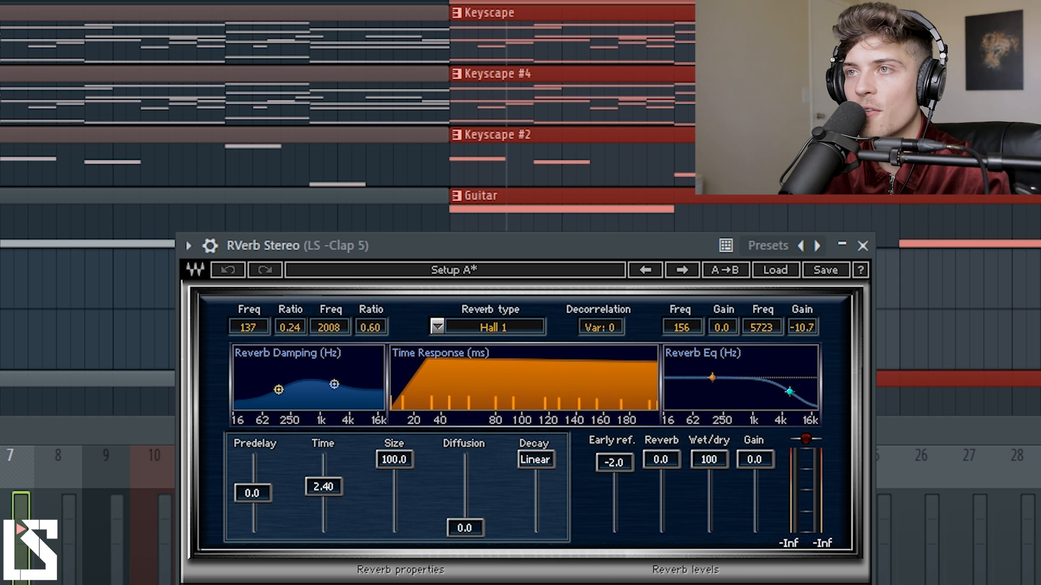
Set RVerb's predelay to 1.7 and its time to 2.43, keeping the size at 100.0.
{"action": "left_click_drag", "start_coordinate": [261, 503], "coordinate": [262, 501]}
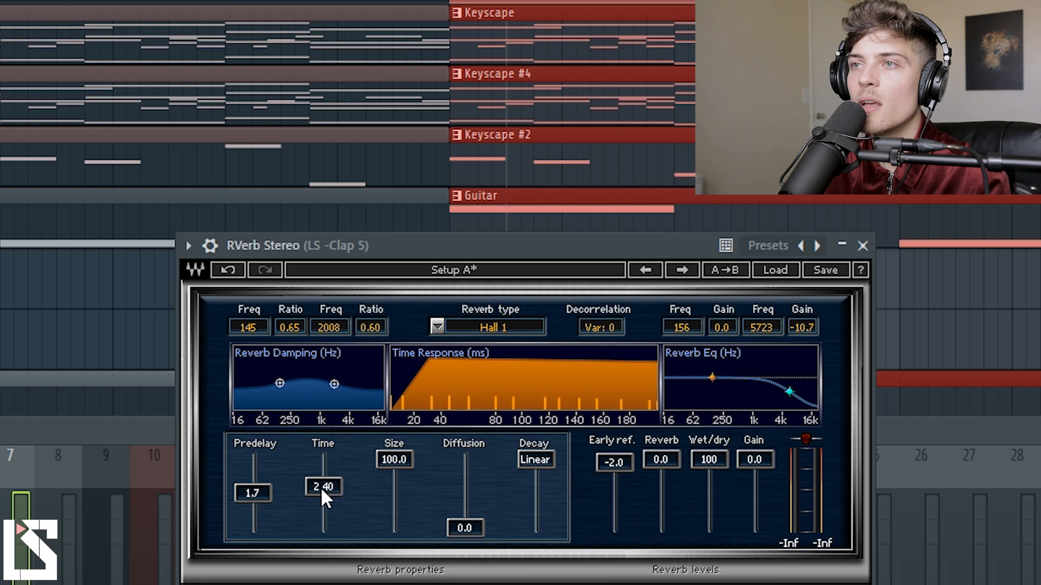
{"action": "left_click_drag", "start_coordinate": [323, 486], "coordinate": [323, 485]}
{"action": "mouse_move", "coordinate": [394, 460]}
{"action": "left_mouse_down"}
{"action": "mouse_move", "coordinate": [394, 508]}
{"action": "mouse_move", "coordinate": [394, 460]}
{"action": "left_mouse_up"}
Try RVerb's diffusion, decay and wet/dry sliders, and set the early reflections level to 0.0.
{"action": "left_click_drag", "start_coordinate": [457, 531], "coordinate": [486, 521]}
{"action": "left_click_drag", "start_coordinate": [538, 458], "coordinate": [538, 466]}
{"action": "mouse_move", "coordinate": [611, 462]}
{"action": "left_mouse_down"}
{"action": "mouse_move", "coordinate": [614, 492]}
{"action": "mouse_move", "coordinate": [624, 460]}
{"action": "left_mouse_up"}
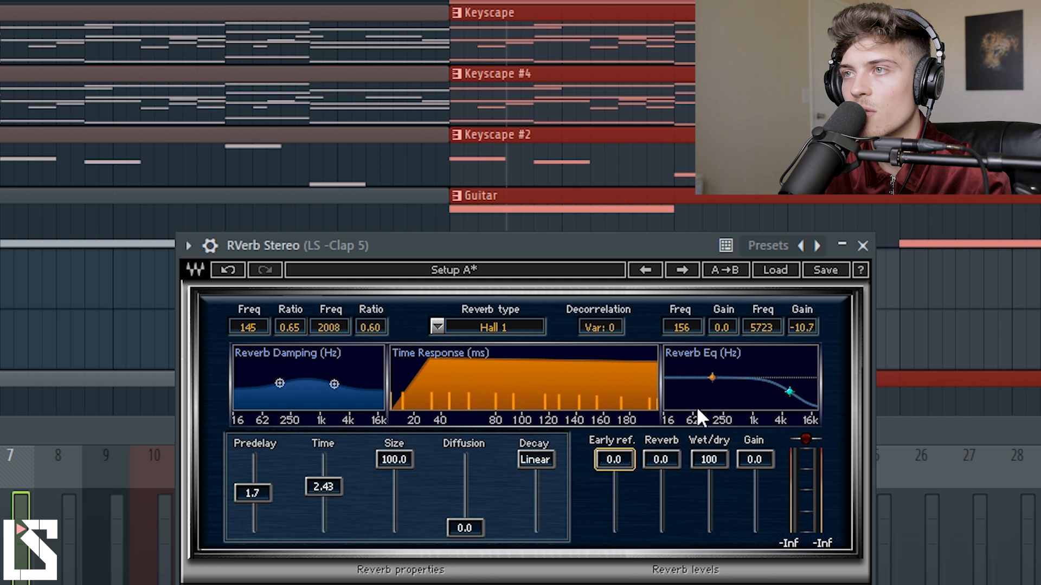
{"action": "left_click_drag", "start_coordinate": [620, 477], "coordinate": [713, 460]}
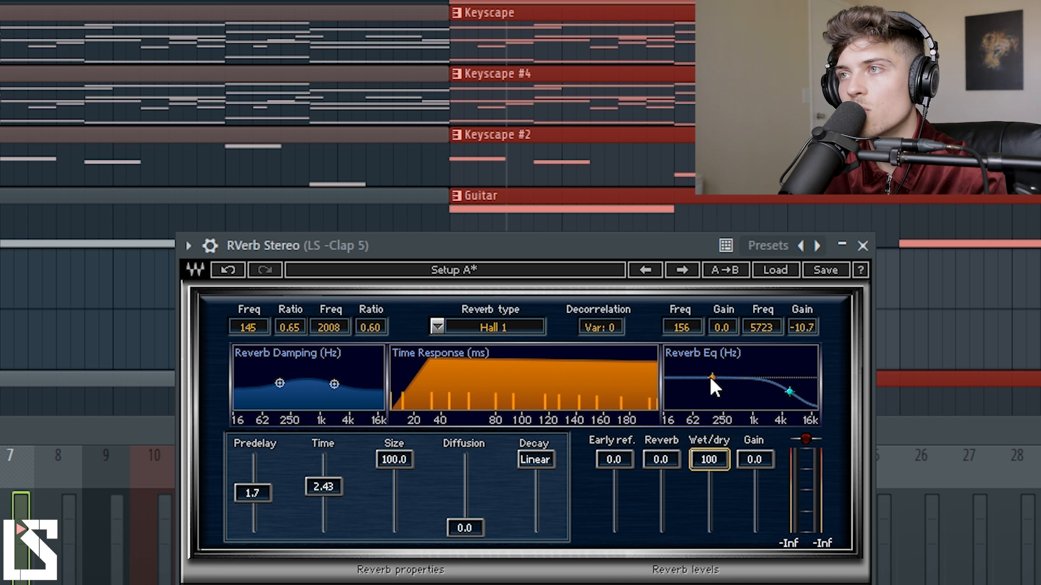
Close Reeverb 2 and cut RVerb's reverb EQ to -24.0 at both 139 Hz and 3829 Hz.
{"action": "left_click", "coordinate": [1030, 515]}
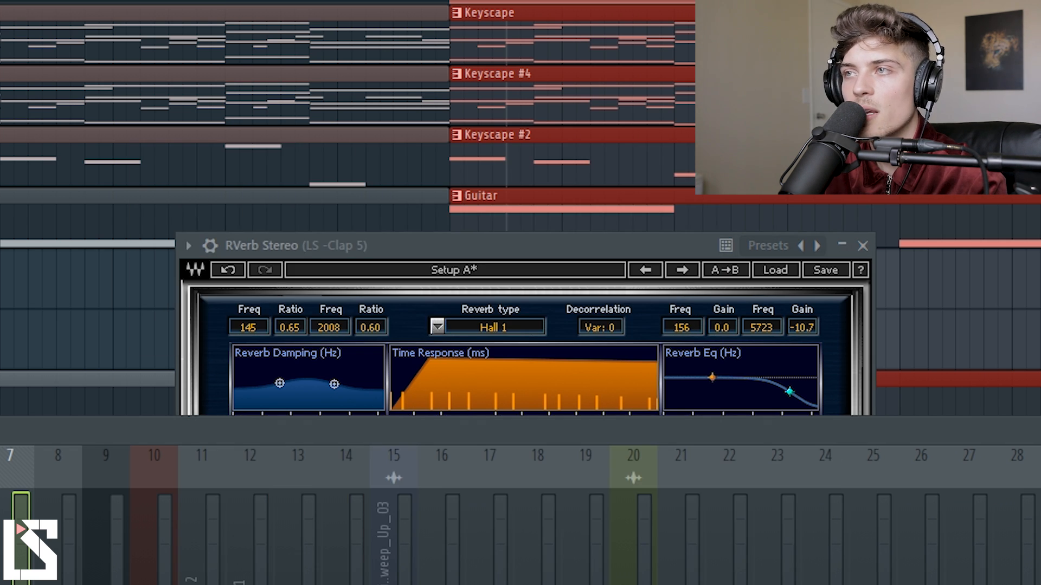
{"action": "left_click", "coordinate": [1030, 515]}
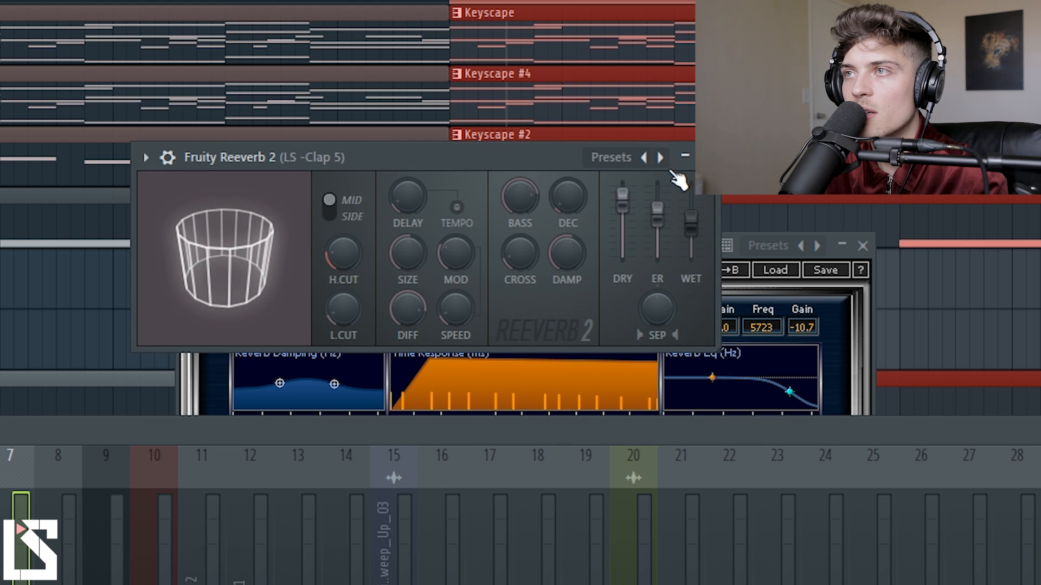
{"action": "left_click", "coordinate": [706, 158]}
{"action": "left_click_drag", "start_coordinate": [628, 247], "coordinate": [639, 235]}
{"action": "left_click_drag", "start_coordinate": [729, 371], "coordinate": [728, 387]}
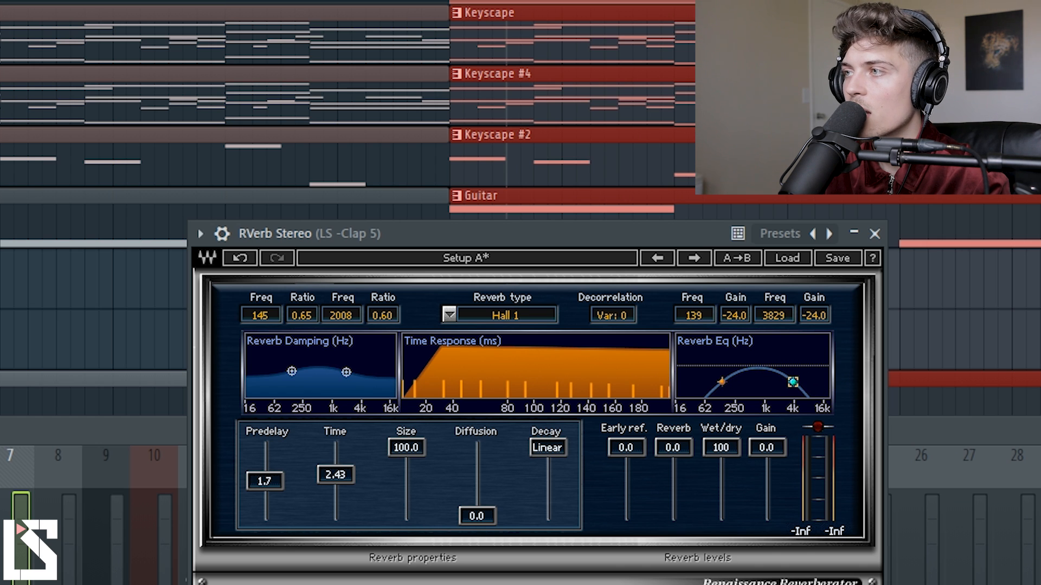
Set RVerb's wet/dry to 49 and narrow its EQ points to 156 Hz and 2516 Hz while auditioning the clap.
{"action": "key", "text": "space"}
{"action": "left_click_drag", "start_coordinate": [721, 447], "coordinate": [731, 476]}
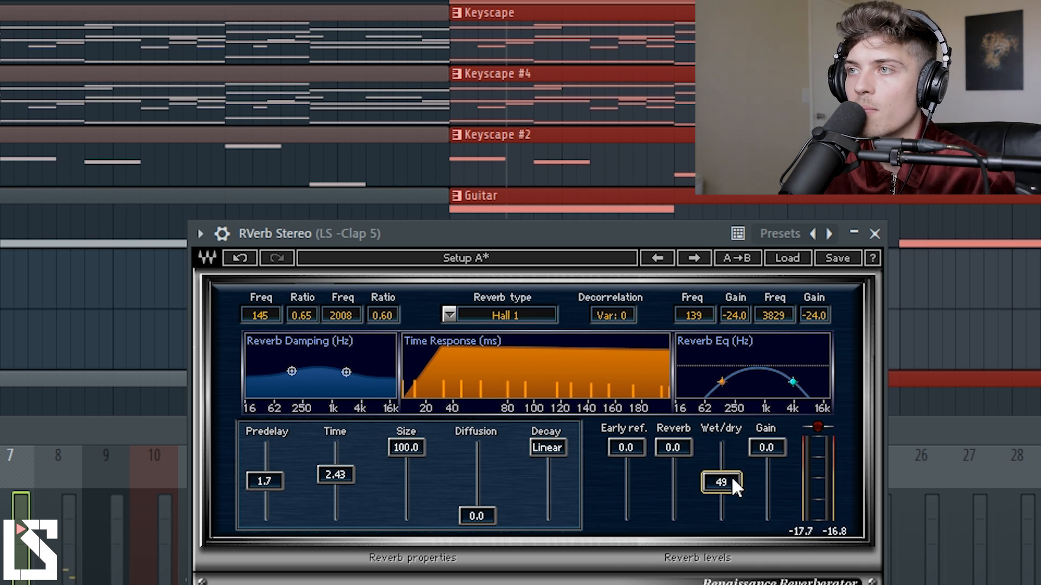
{"action": "key", "text": "space"}
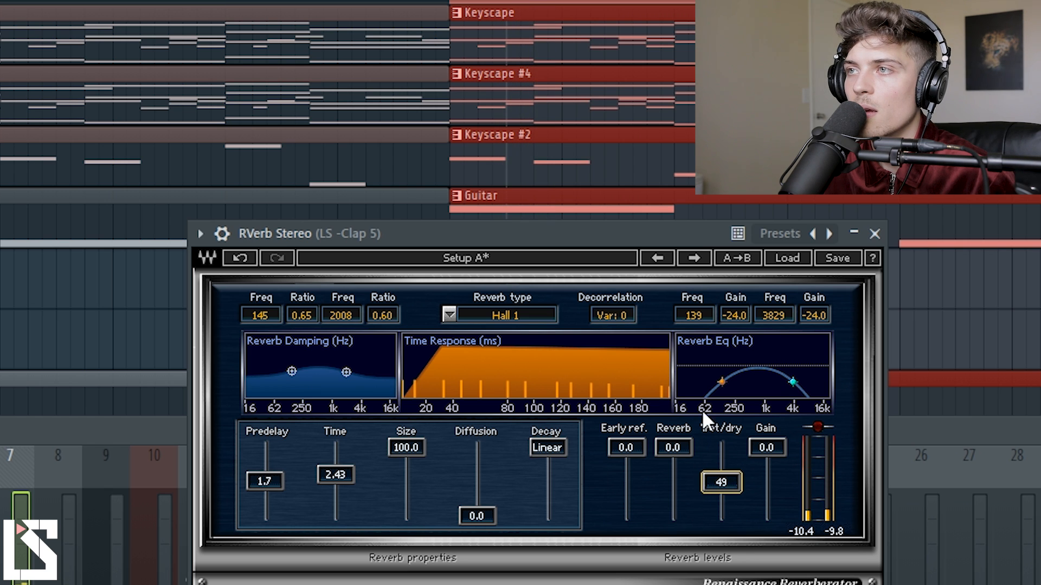
{"action": "left_click_drag", "start_coordinate": [792, 382], "coordinate": [781, 384]}
{"action": "key", "text": "space"}
Set RVerb's time to 2.94 and audition the clap.
{"action": "key", "text": "space"}
{"action": "left_click_drag", "start_coordinate": [338, 476], "coordinate": [337, 471]}
Set RVerb's predelay to 82.7, audition the clap, and close the RVerb window.
{"action": "key", "text": "space"}
{"action": "key", "text": "space"}
{"action": "left_click_drag", "start_coordinate": [273, 495], "coordinate": [260, 468]}
{"action": "key", "text": "space"}
{"action": "key", "text": "space"}
{"action": "key", "text": "space"}
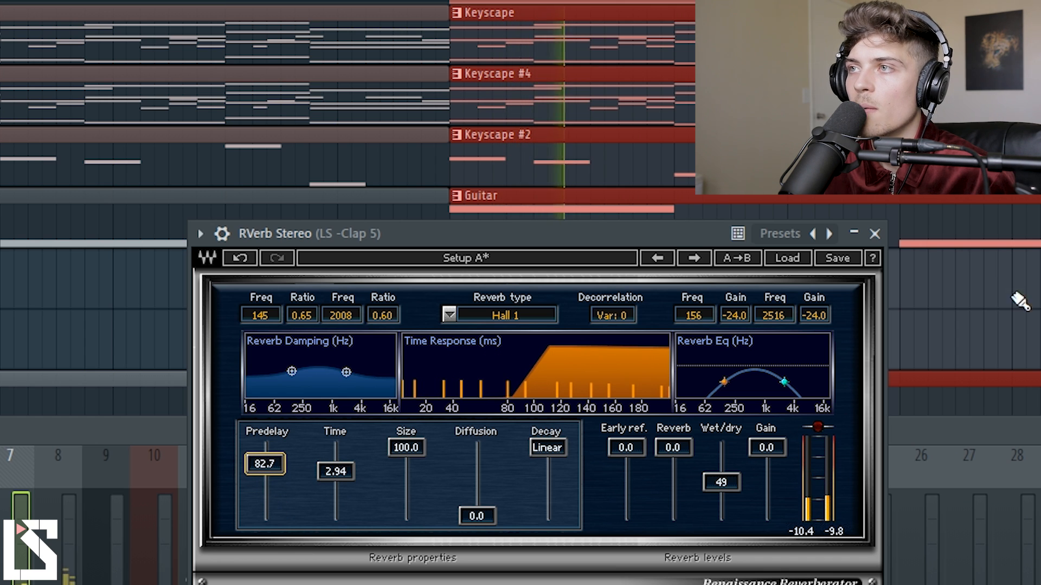
{"action": "key", "text": "space"}
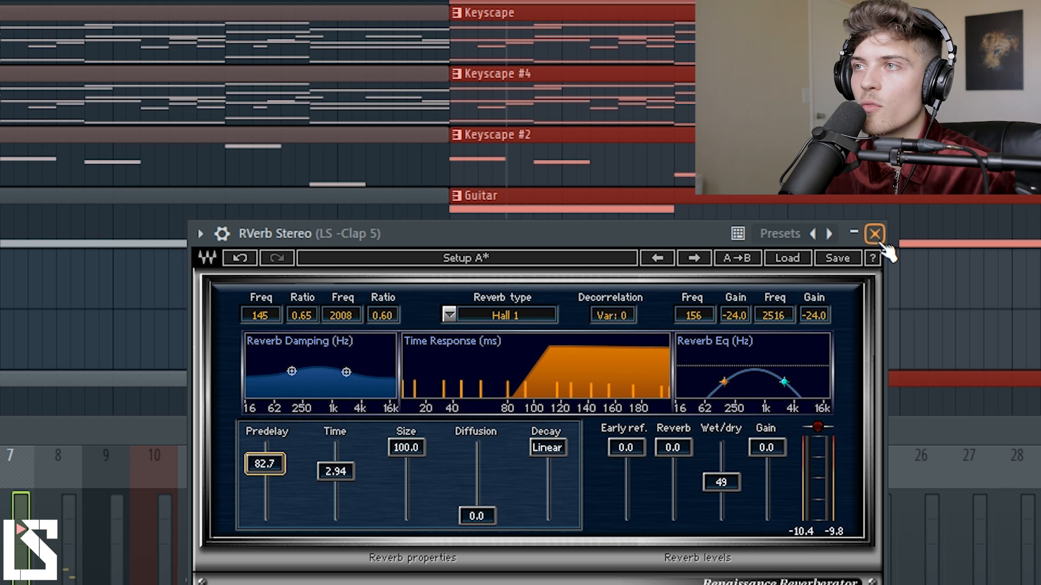
{"action": "left_click", "coordinate": [874, 234]}
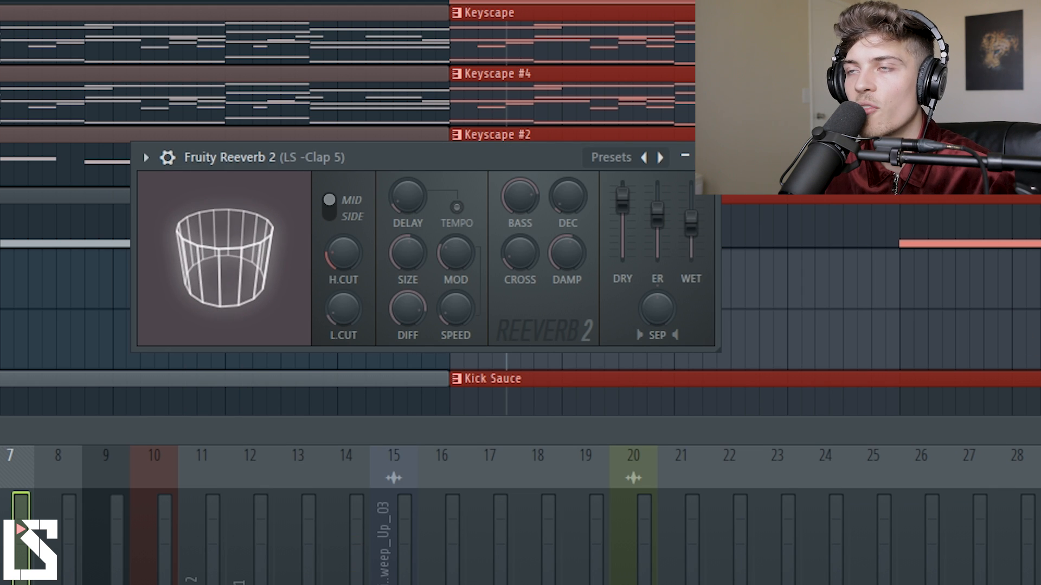